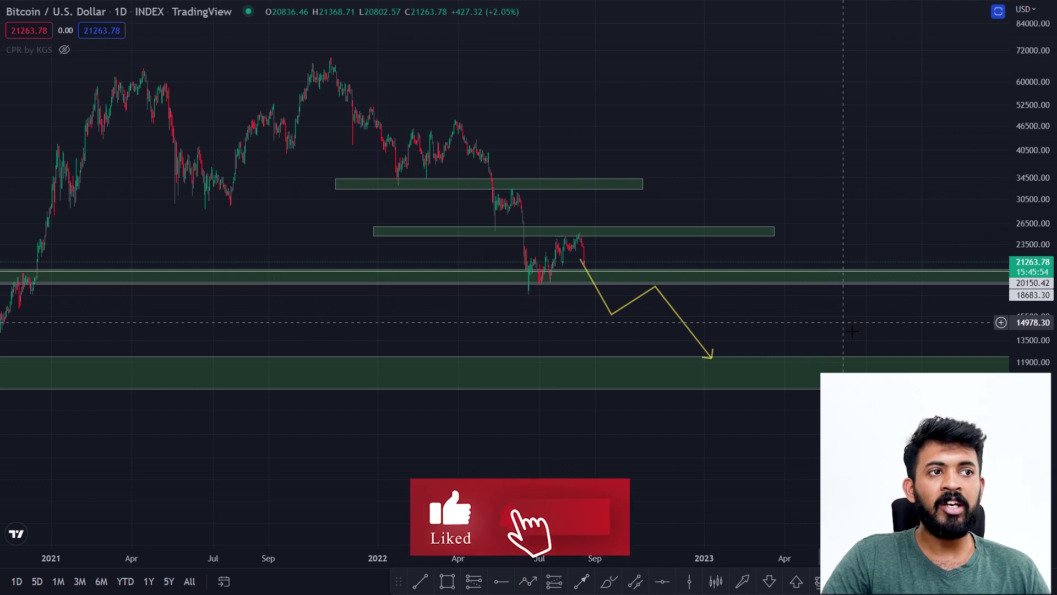
Step: Draw connected green arrows tracing each decline and rebound from the late-2021 Bitcoin peak to the August 2022 swing high
click(604, 235)
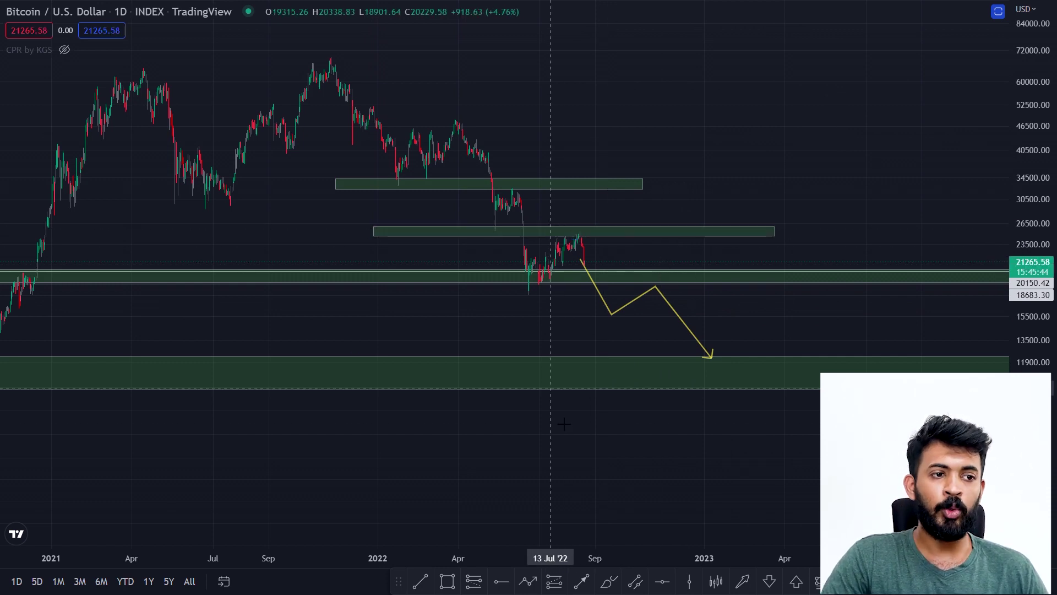
click(272, 41)
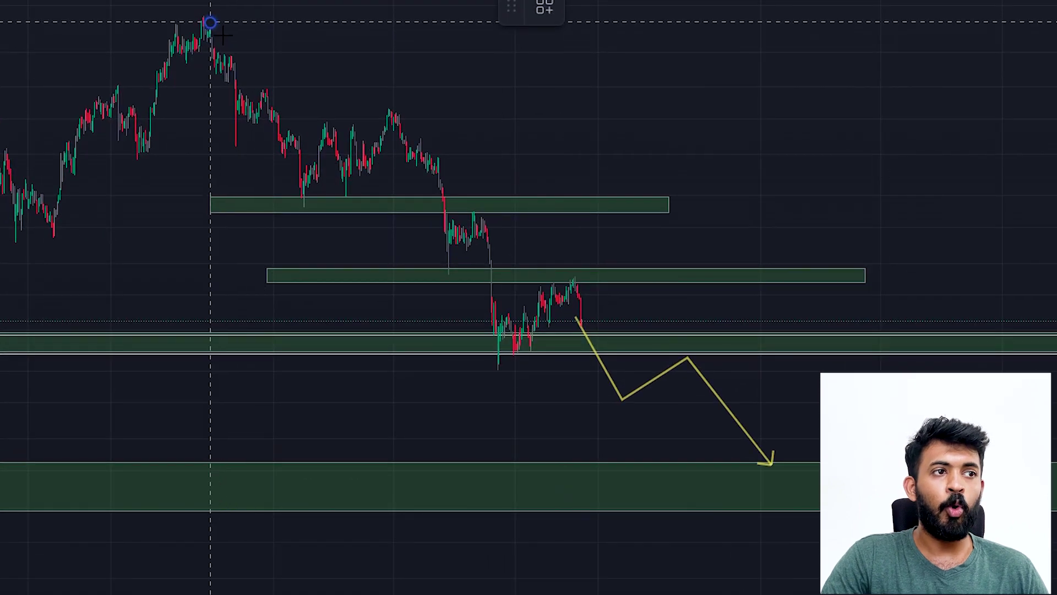
click(298, 197)
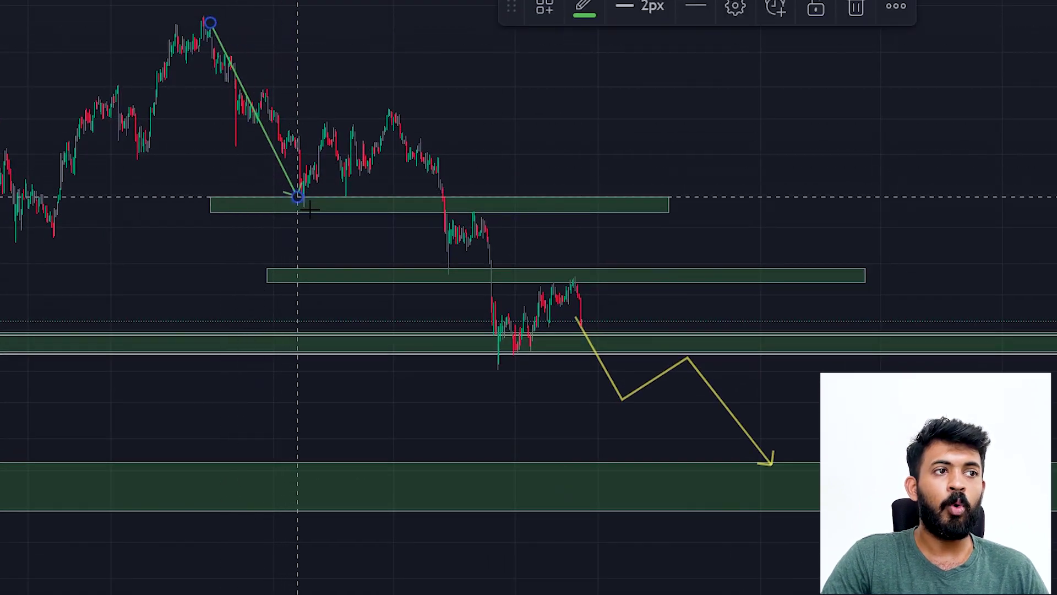
click(391, 119)
click(445, 268)
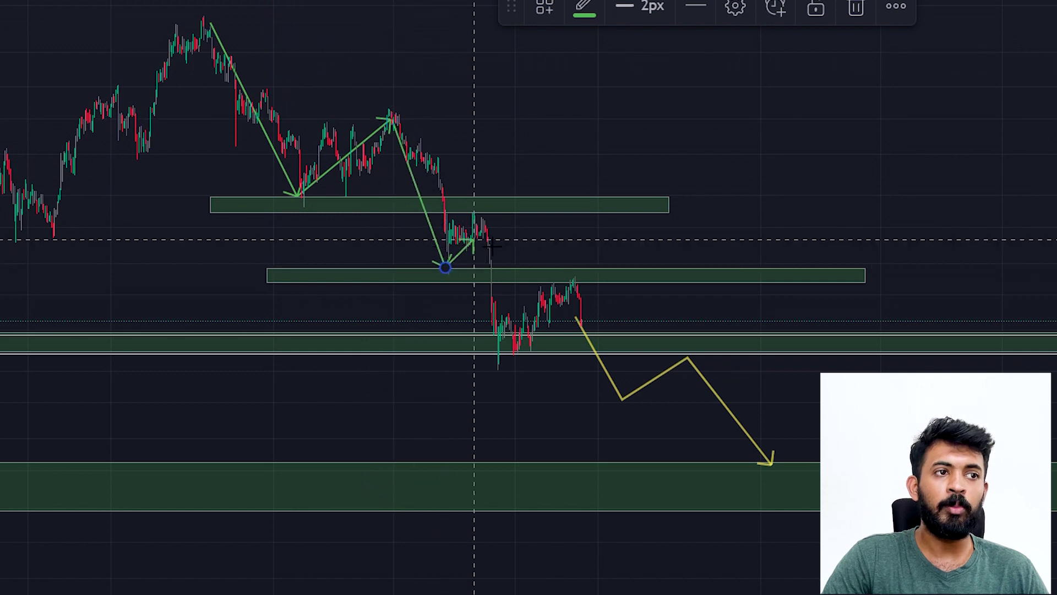
click(485, 221)
click(520, 358)
click(586, 298)
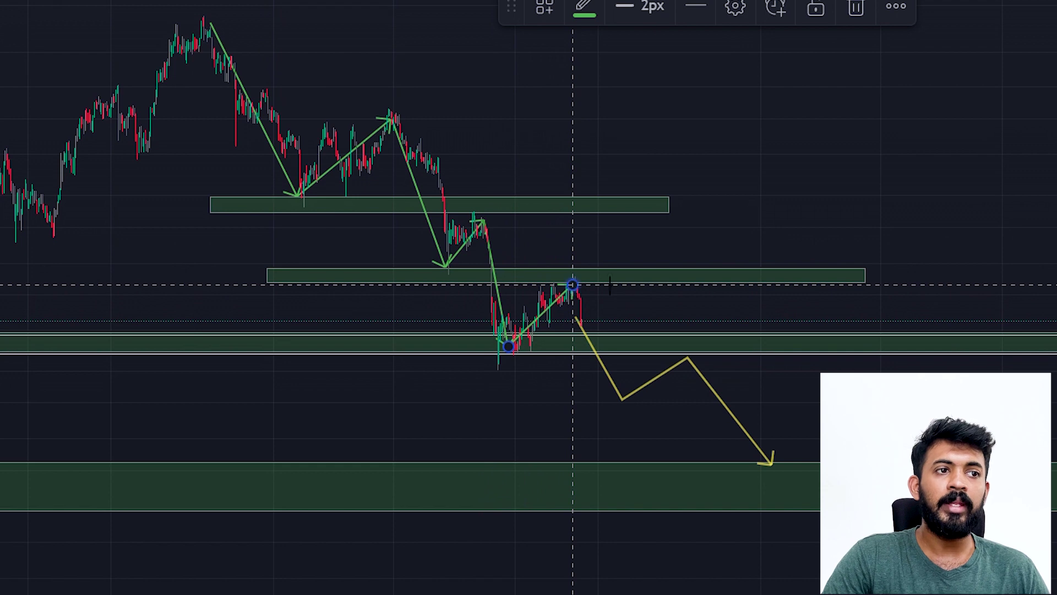
Step: Delete the yellow projected price path that descends from the latest candles to the lowest green zone
drag(822, 128, 851, 134)
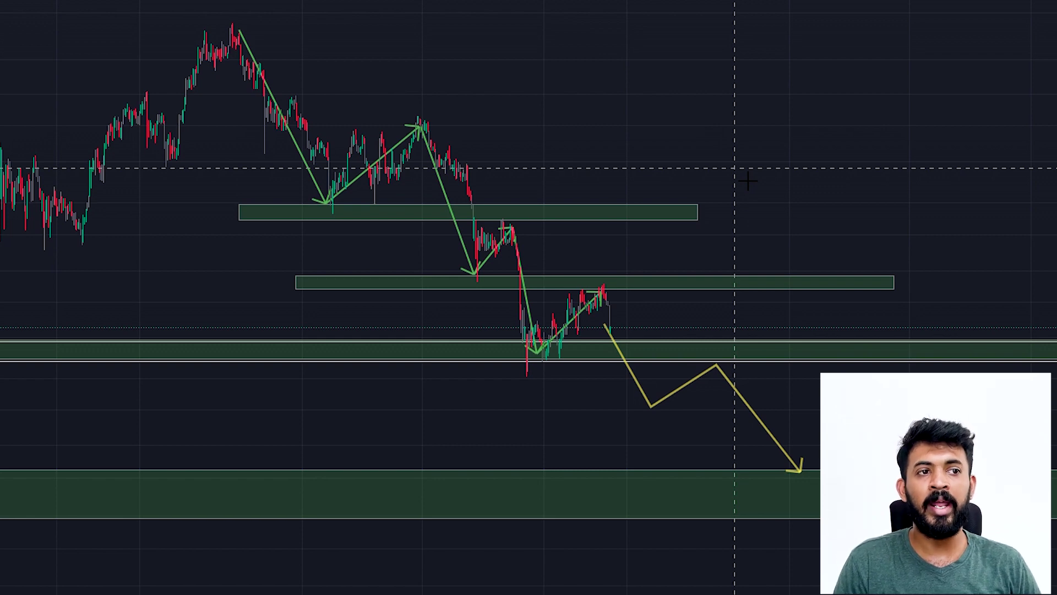
click(658, 388)
key(Delete)
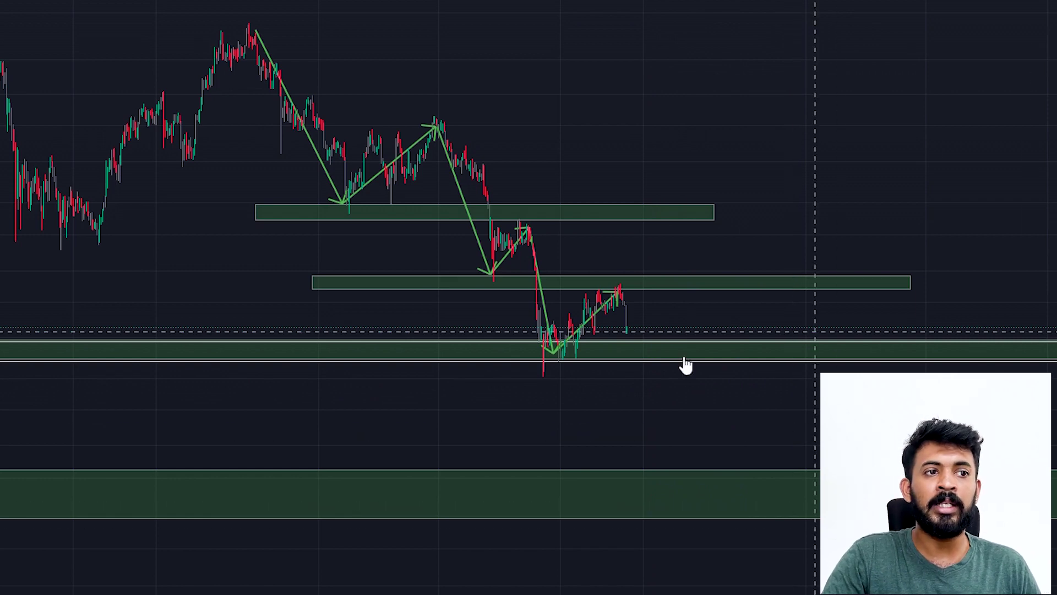
Step: Examine Bitcoin's daily price against the two wide green support zones, comparing the 2018–2020 history with the 2022 decline
drag(649, 411, 791, 388)
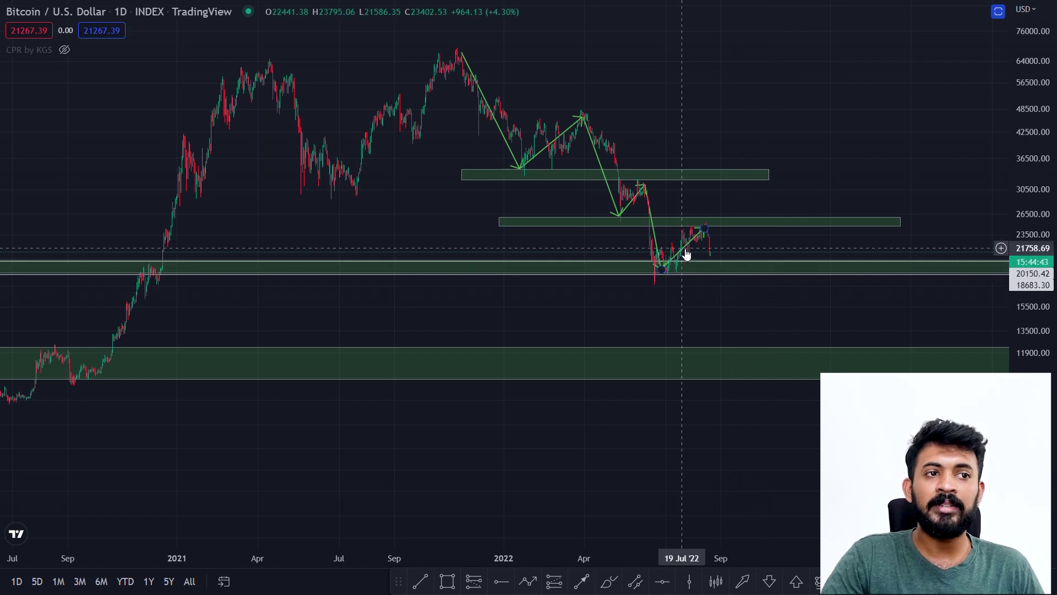
scroll(686, 254, down, 10)
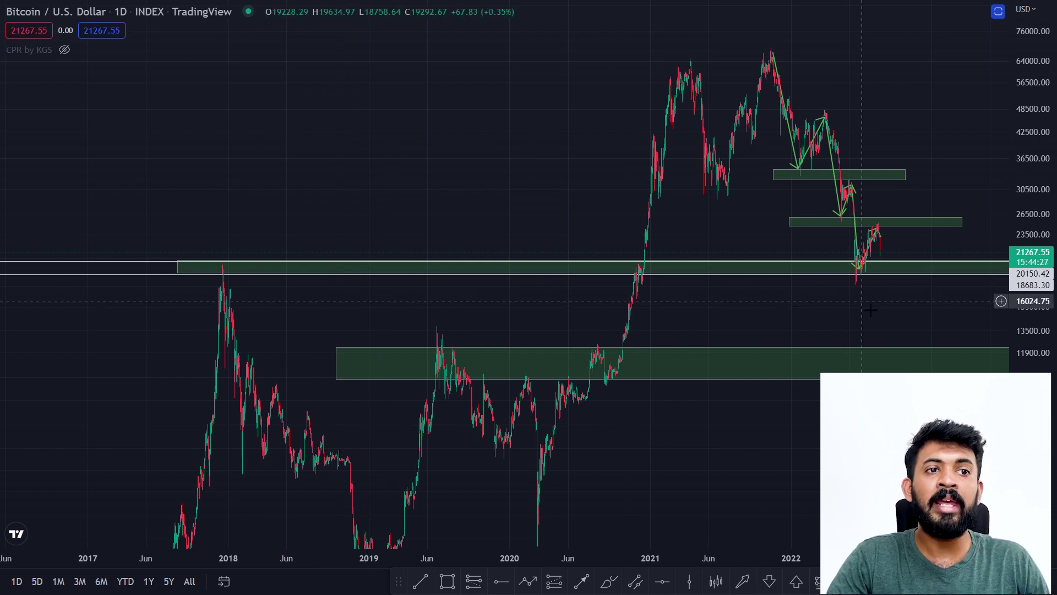
scroll(893, 339, up, 3)
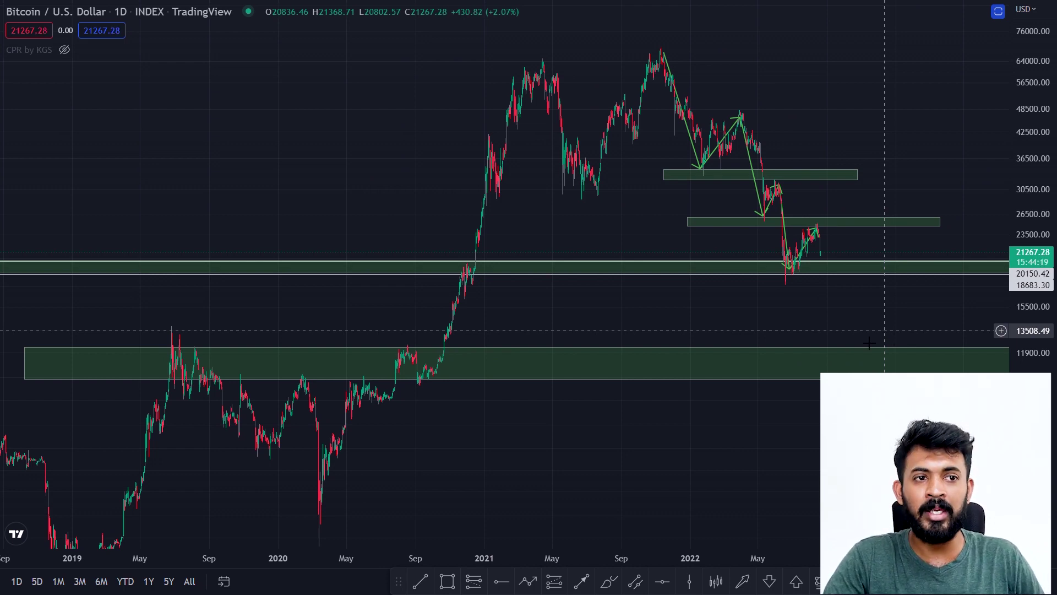
scroll(762, 330, up, 3)
click(647, 268)
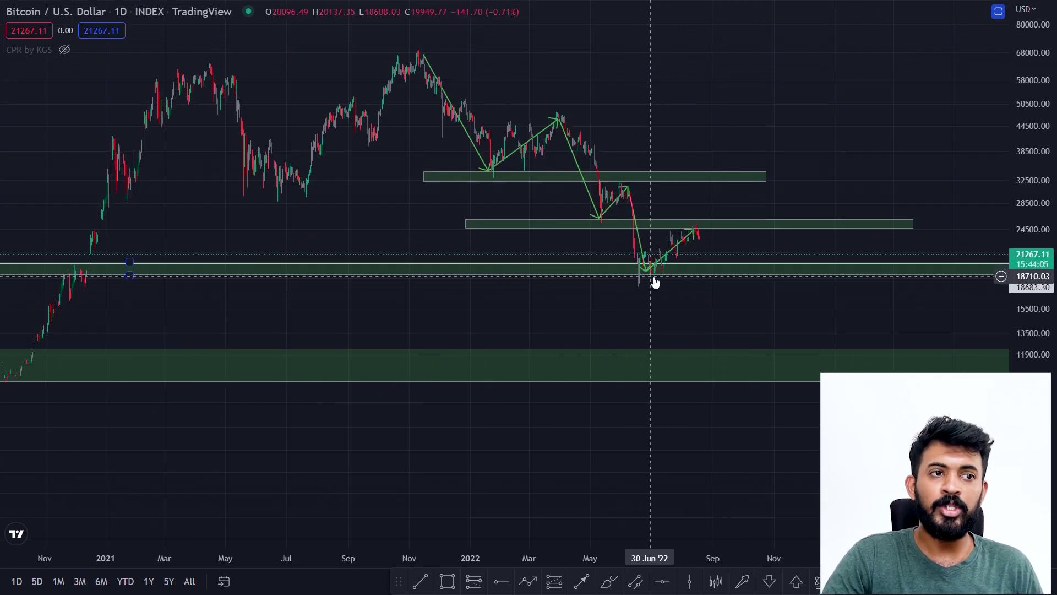
click(727, 278)
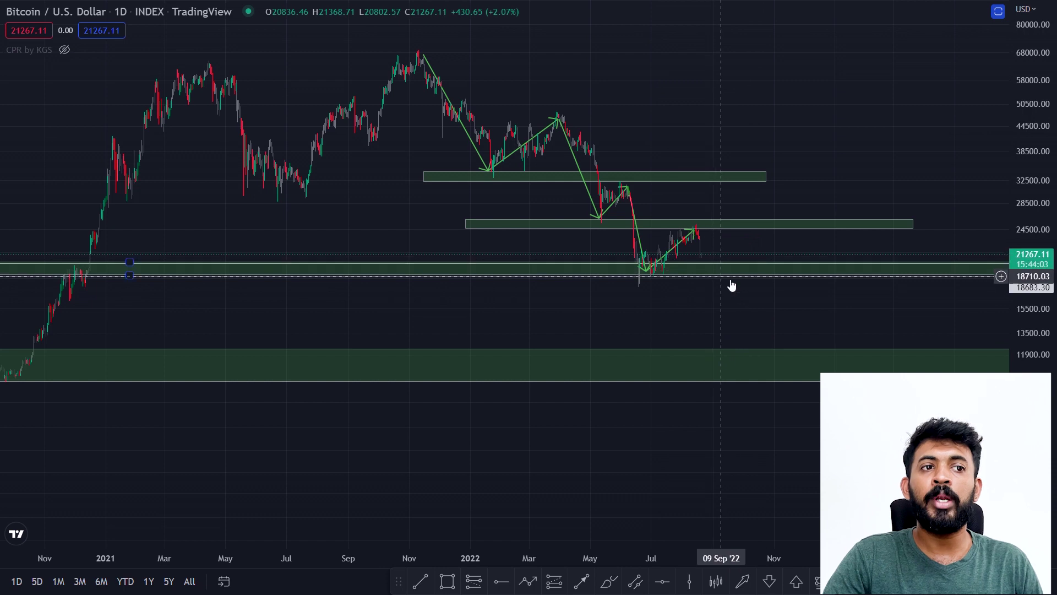
drag(1033, 351, 1033, 275)
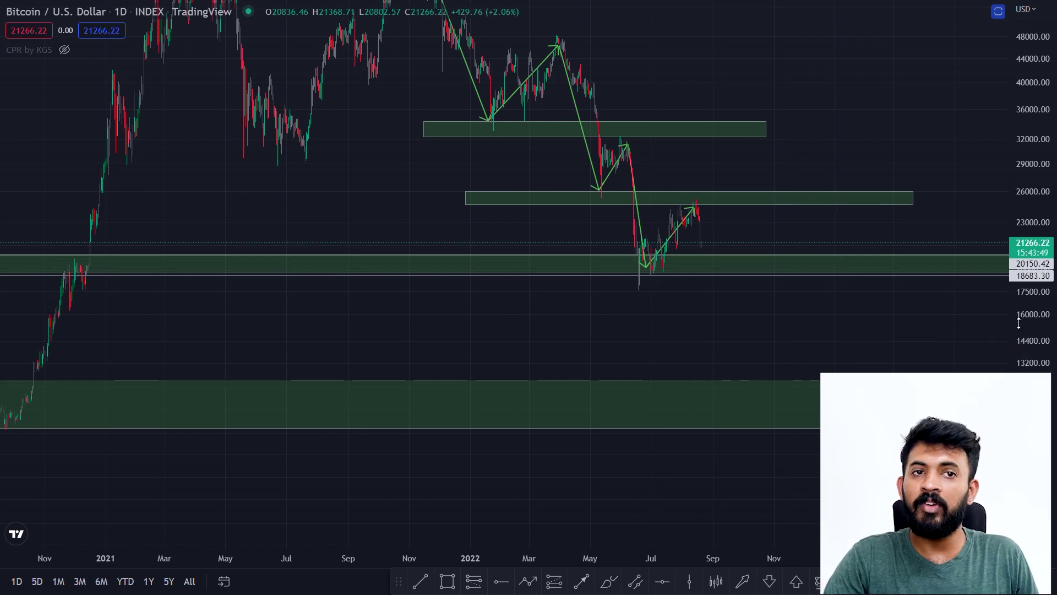
drag(1031, 305, 1031, 342)
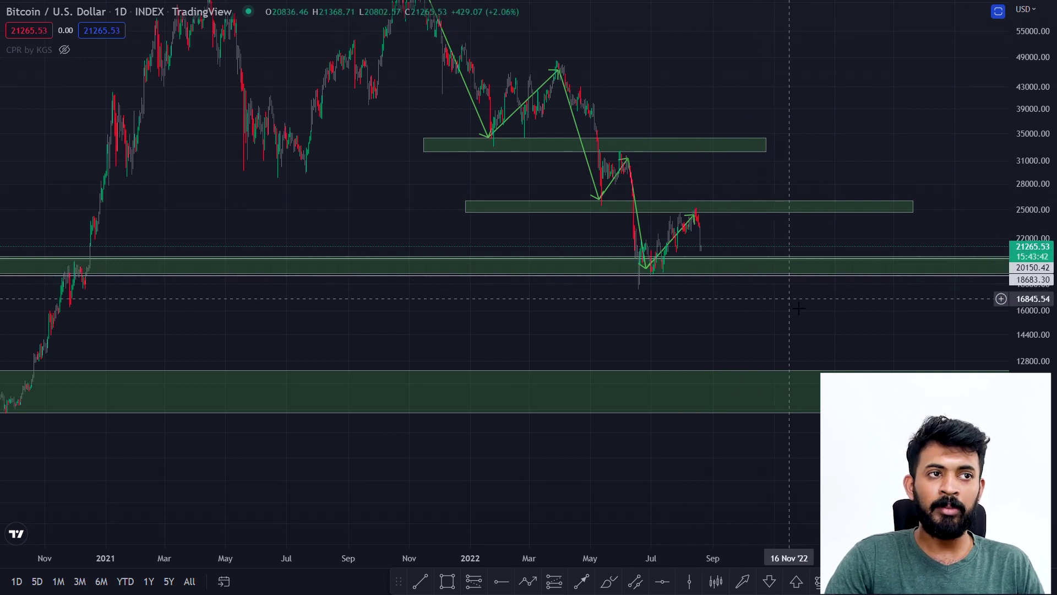
drag(1031, 223, 1031, 297)
drag(850, 200, 825, 217)
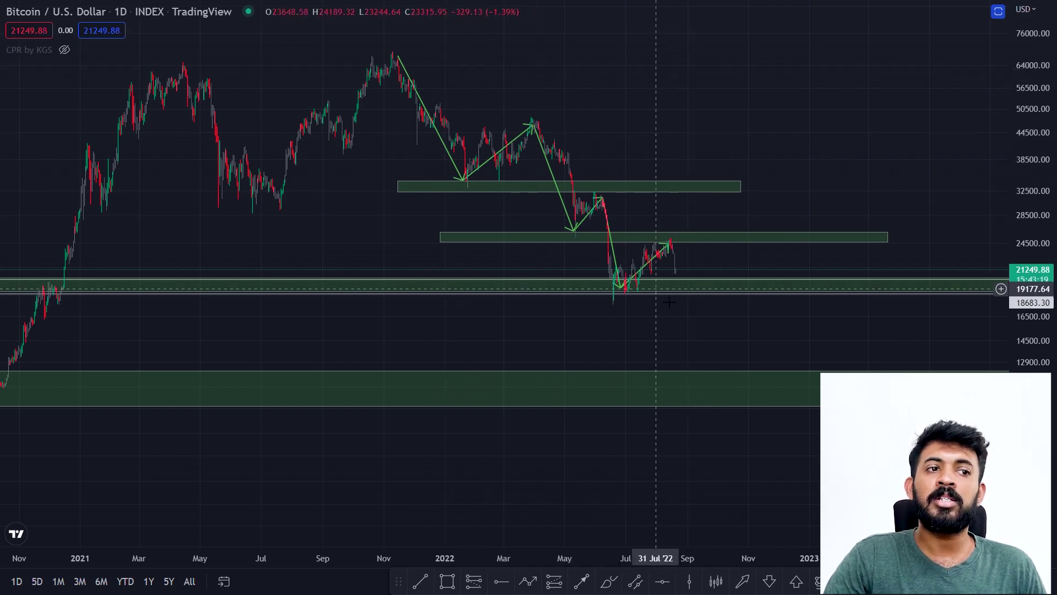
click(726, 375)
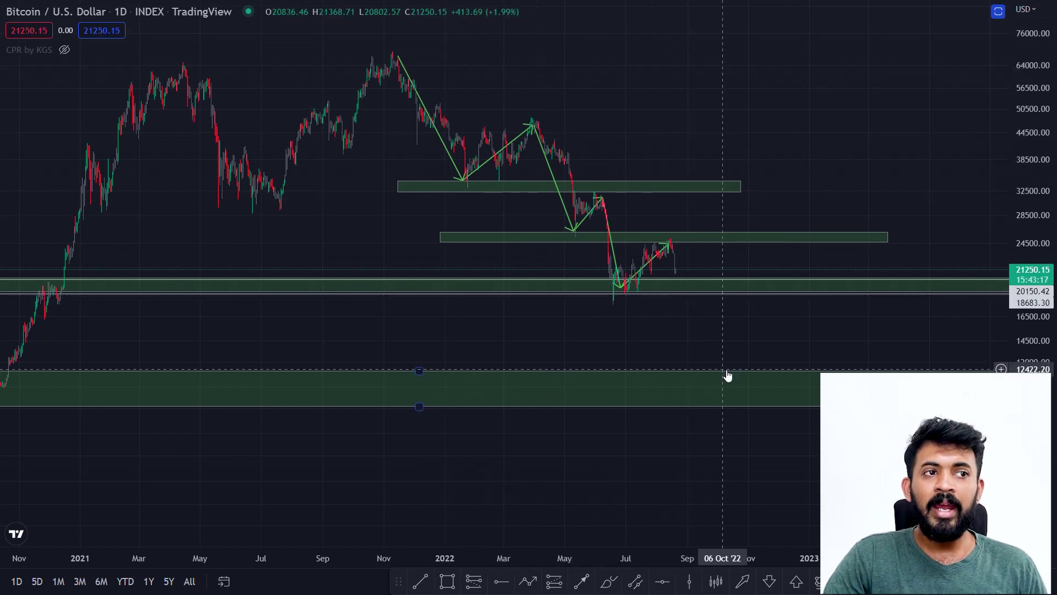
click(709, 338)
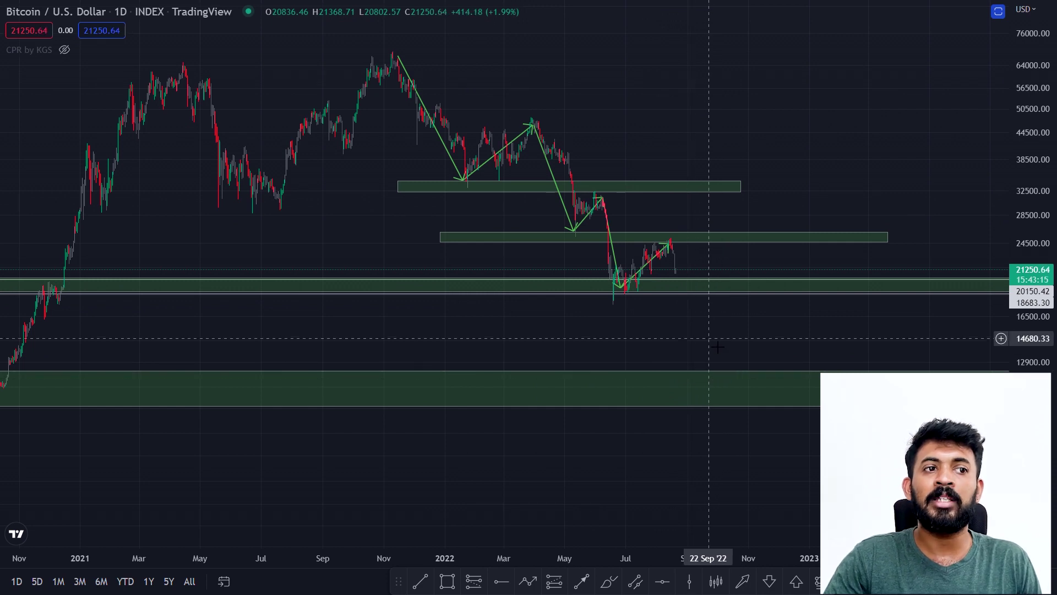
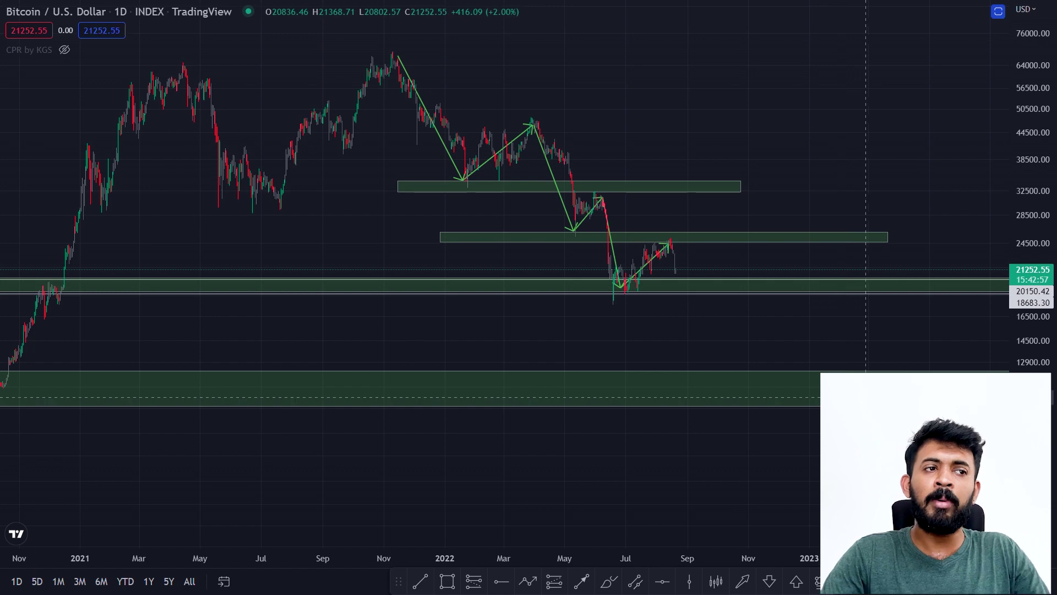
Step: Review Bitcoin's daily price history back to 2014, comparing the earlier bear-market lows with their green support zones
scroll(701, 229, down, 2)
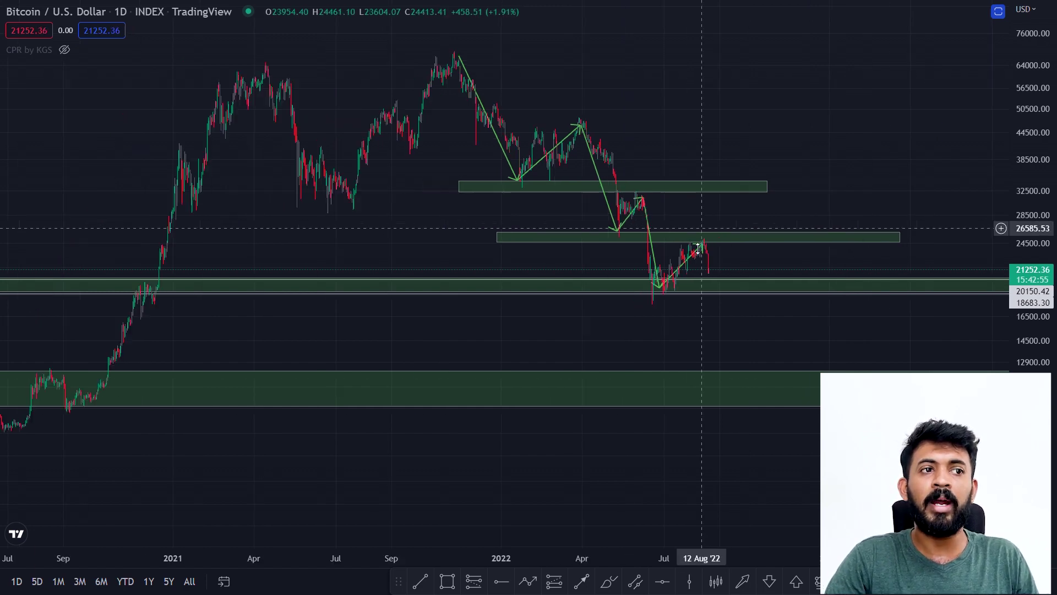
drag(1034, 223, 1007, 342)
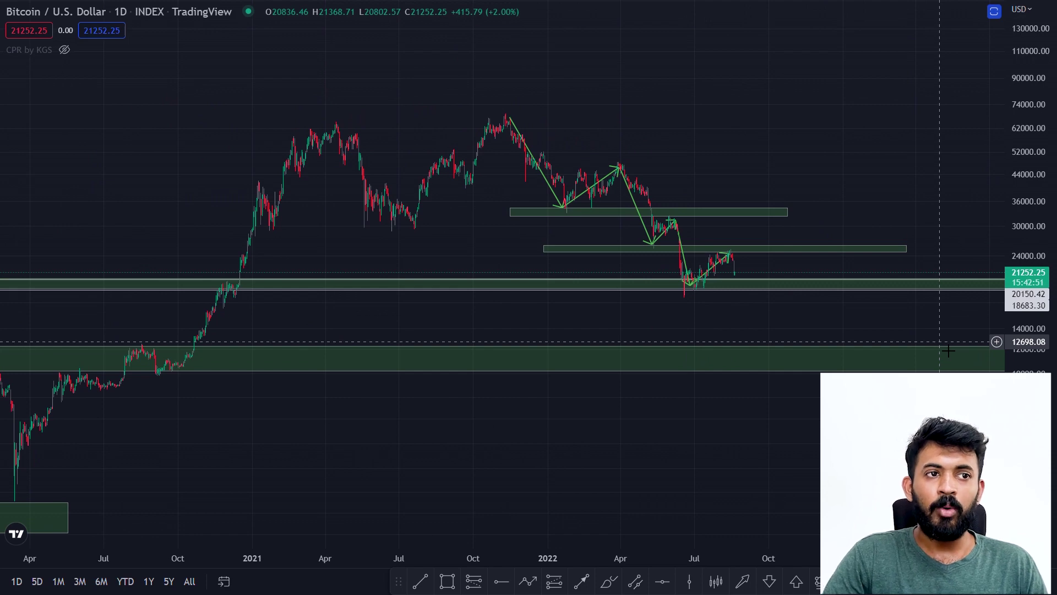
scroll(841, 322, down, 6)
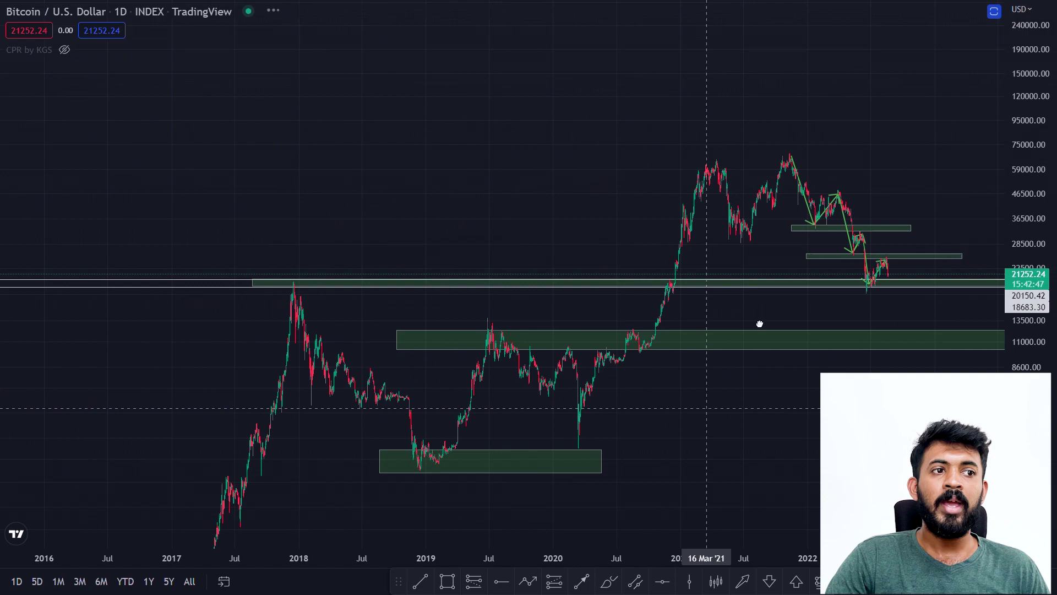
scroll(784, 326, left, 5)
drag(449, 368, 573, 258)
drag(380, 420, 317, 424)
drag(1031, 273, 1031, 322)
drag(717, 265, 620, 352)
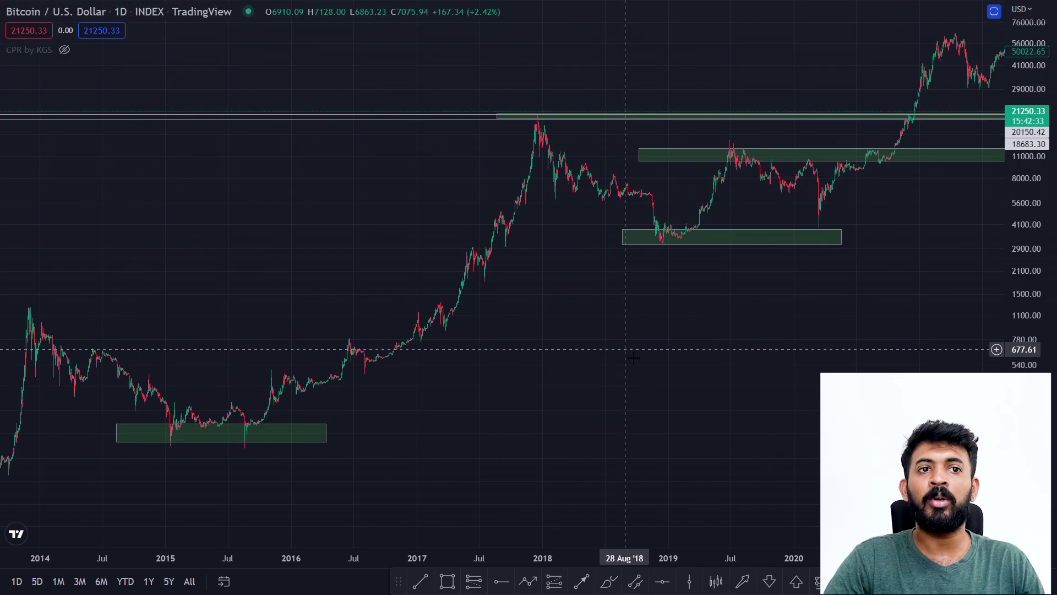
Step: Draw a white trend line from the November 2013 peak to the January 2015 low inside the green support zone
drag(1030, 291, 1030, 249)
drag(611, 348, 758, 297)
click(420, 581)
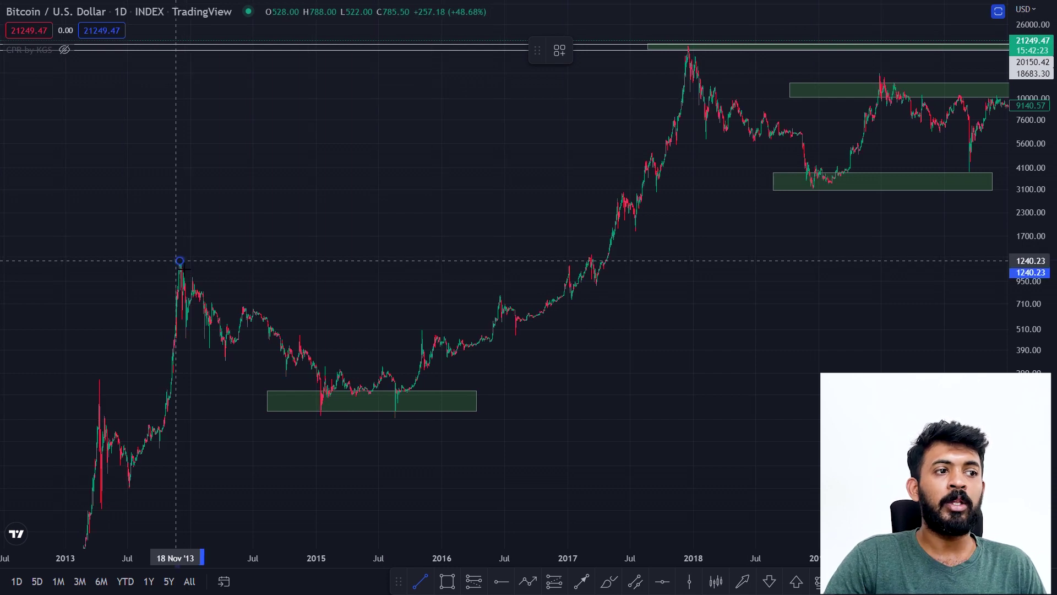
click(181, 264)
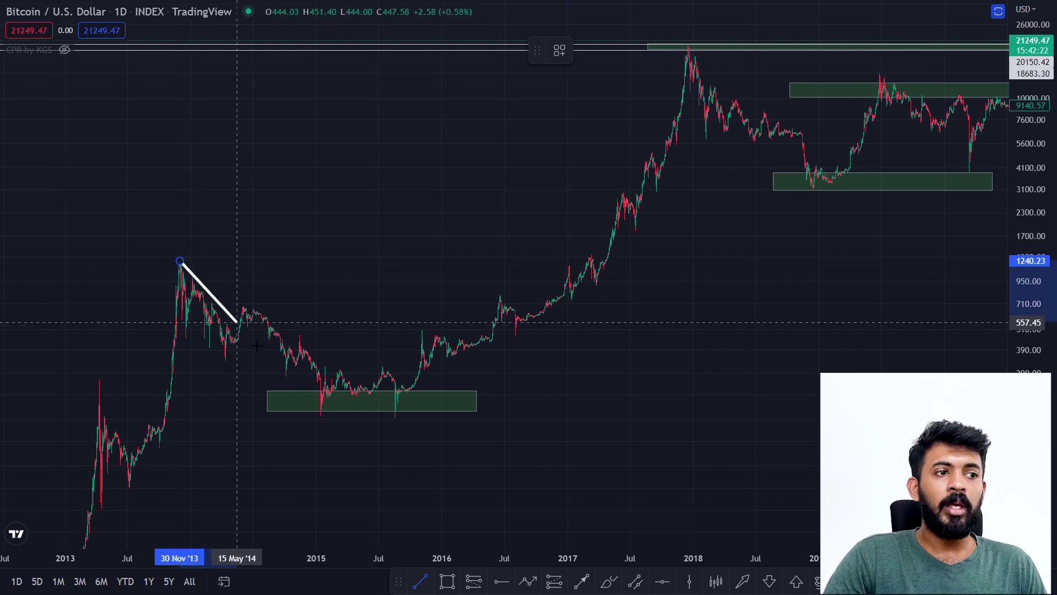
click(331, 410)
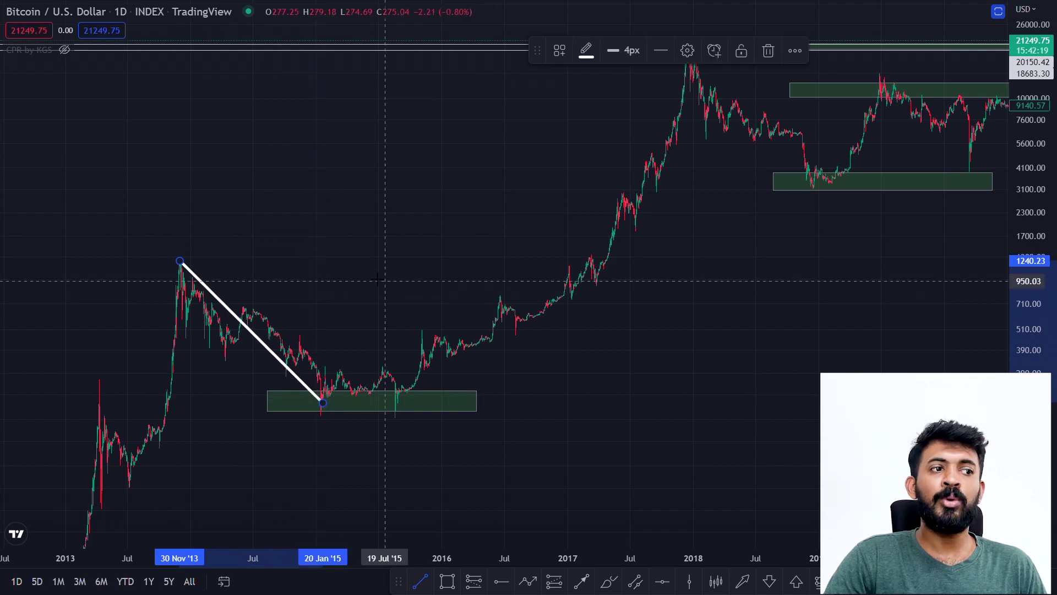
Step: Move the white trend line onto the December 2017 peak so it spans the decline to the early-2019 bottom zone
drag(689, 333, 559, 368)
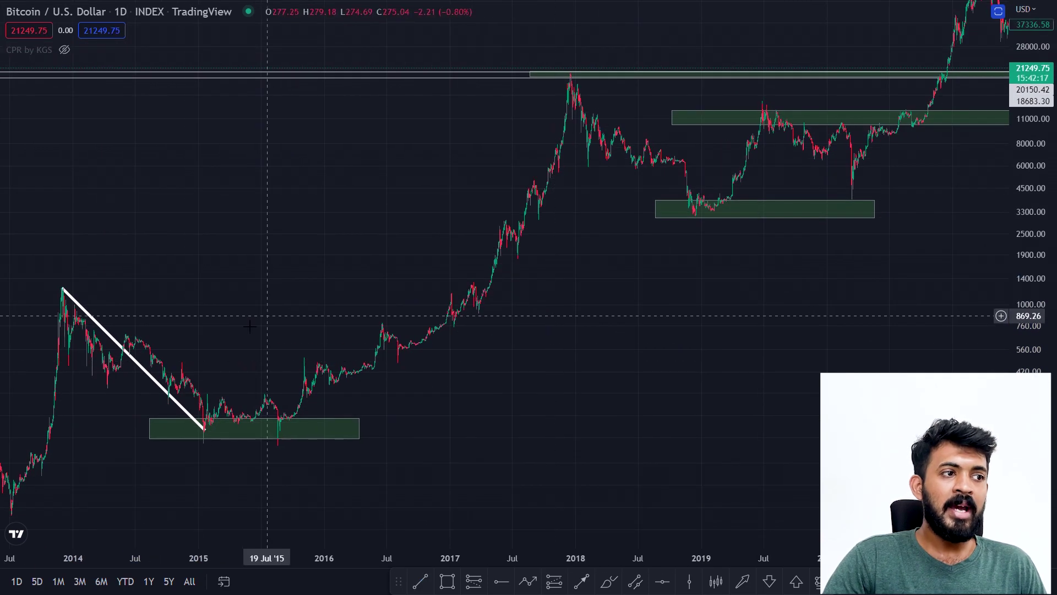
drag(128, 357, 657, 140)
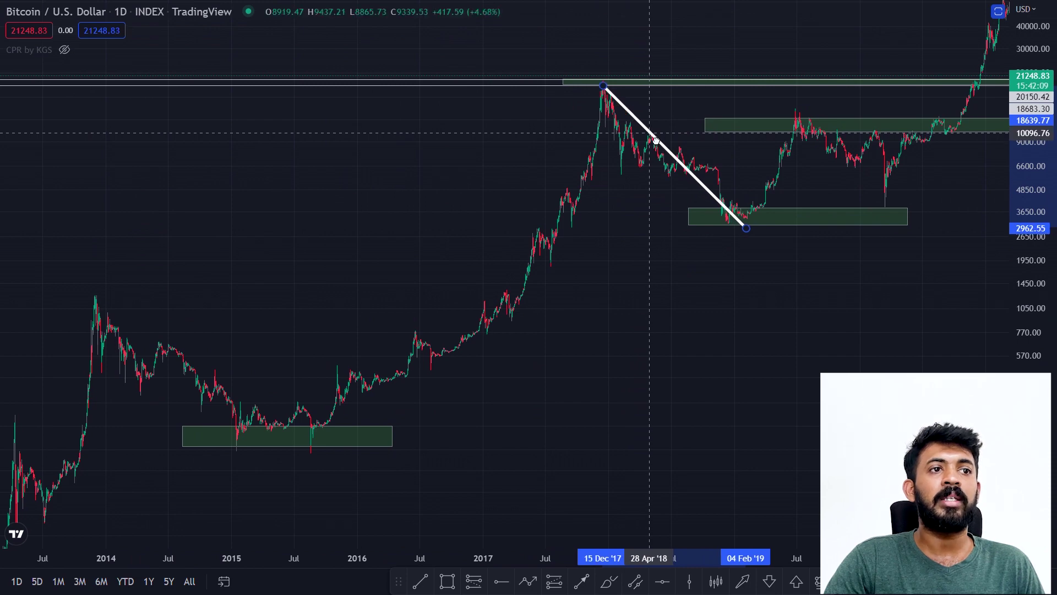
drag(610, 267, 472, 304)
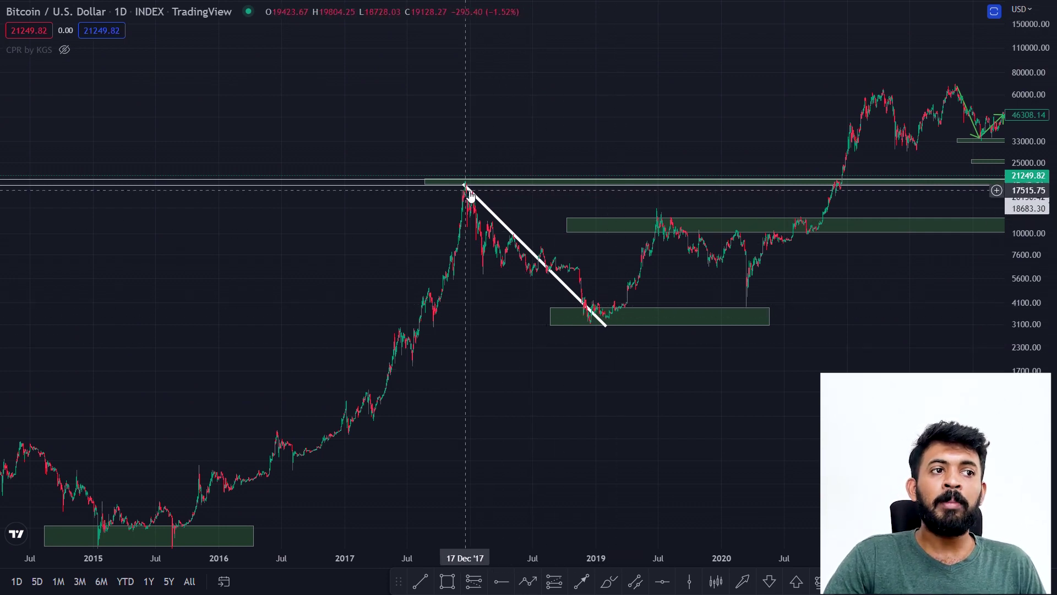
Step: Move the white trend line onto the November 2021 peak, ending at about 11,035 in the wide green zone in December 2022
drag(613, 363, 548, 365)
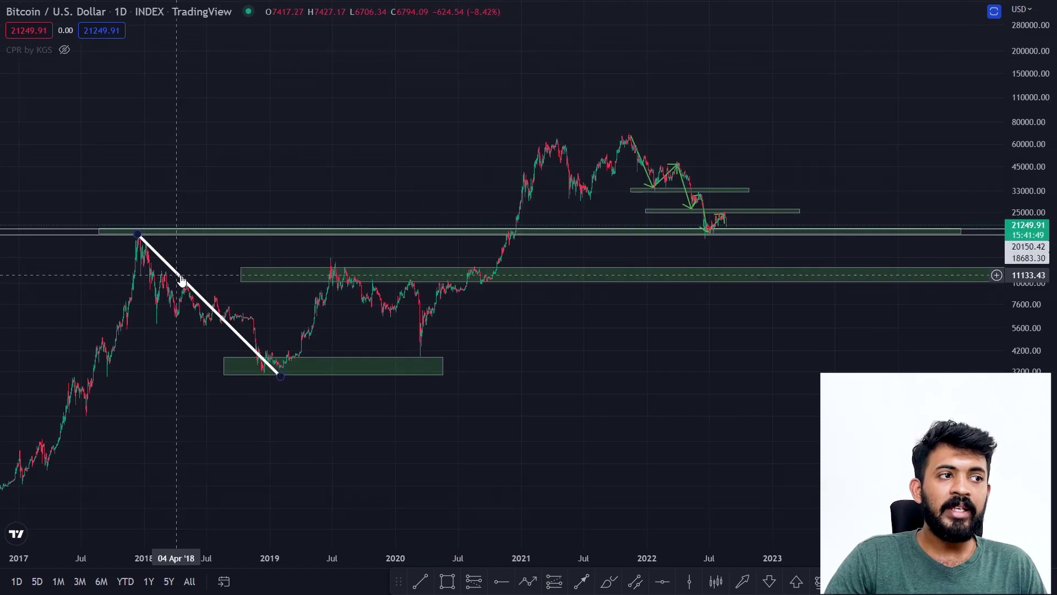
drag(182, 278, 672, 182)
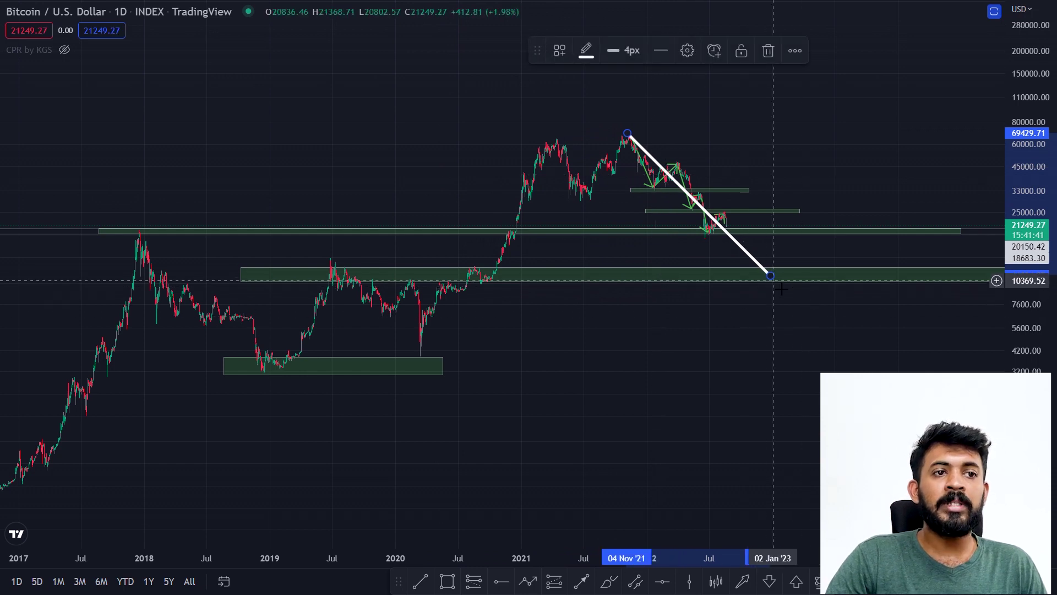
drag(1029, 330, 1037, 190)
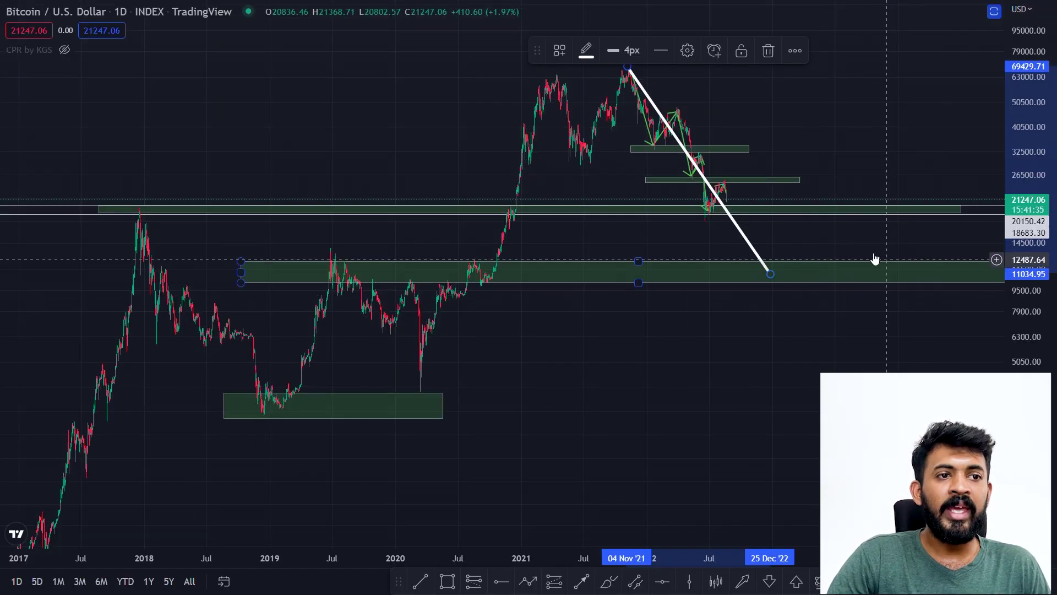
Step: Examine the white decline projection against the 2018–2020 price history, the current swings and the wide green support zones
drag(702, 325, 749, 378)
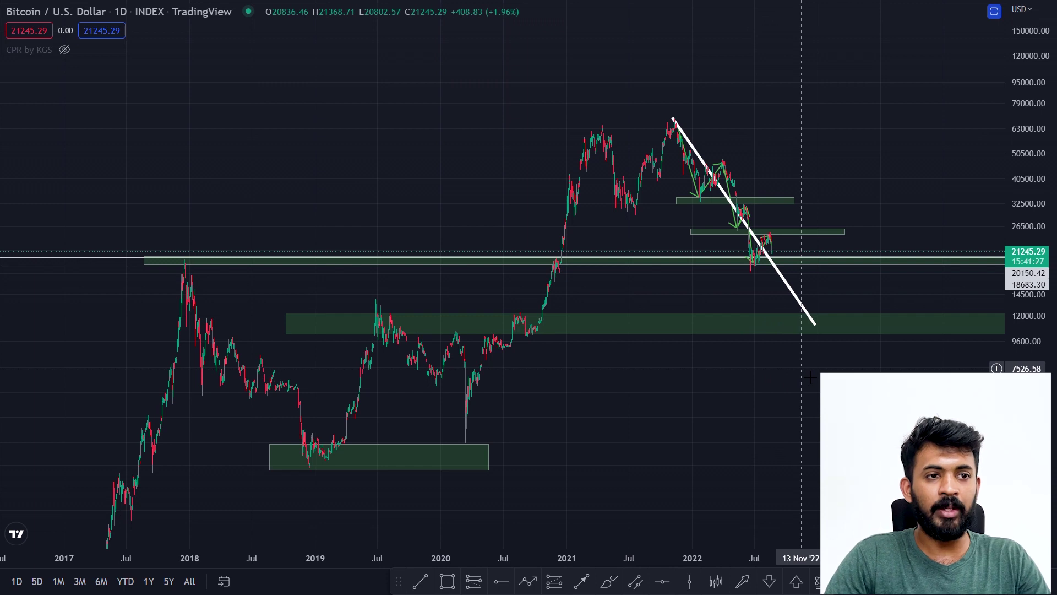
scroll(716, 358, up, 3)
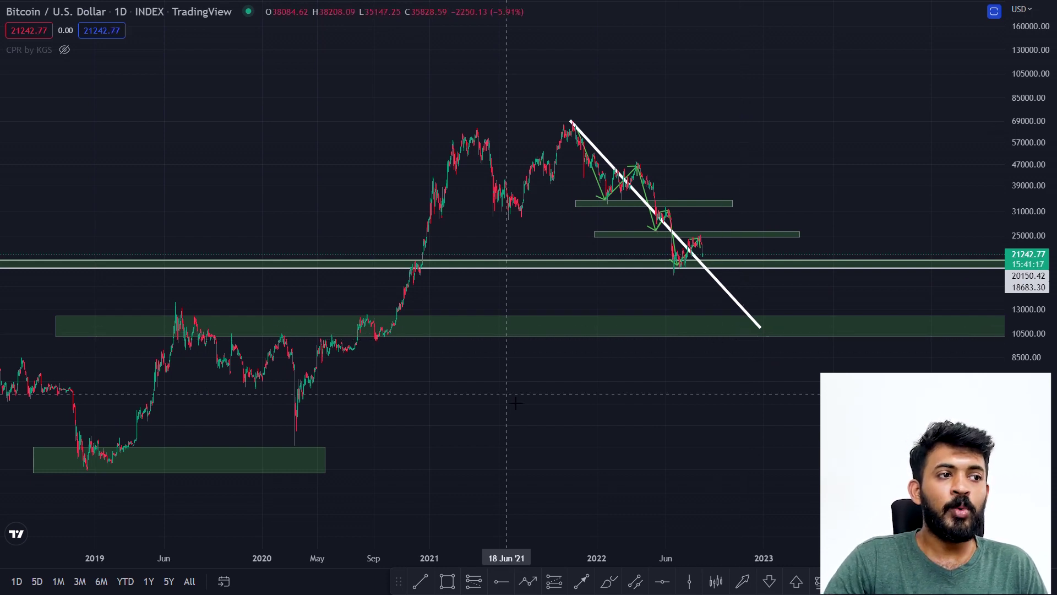
drag(514, 394, 545, 404)
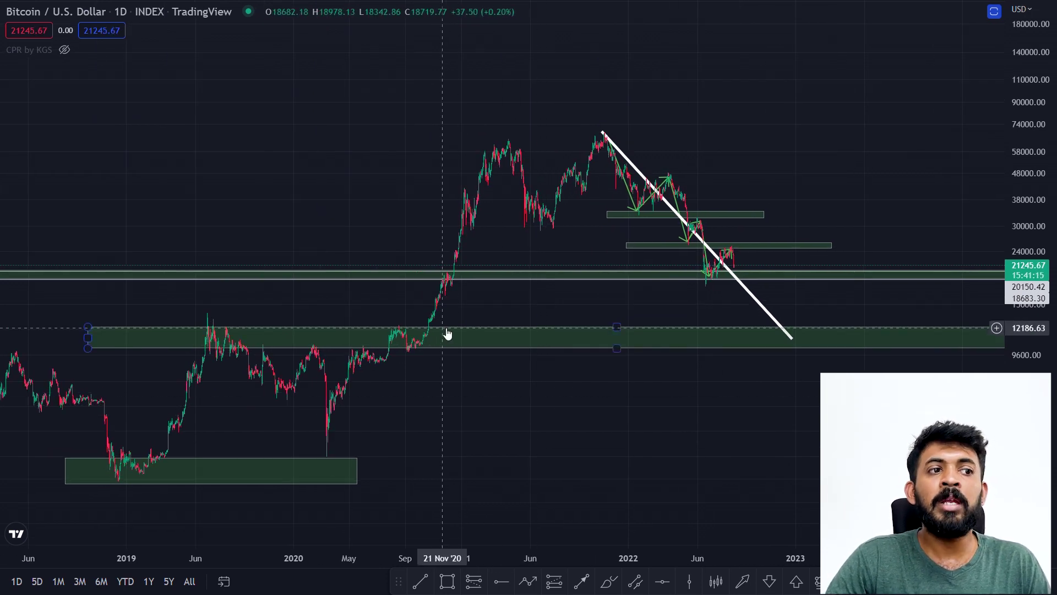
scroll(425, 341, up, 3)
drag(349, 385, 616, 400)
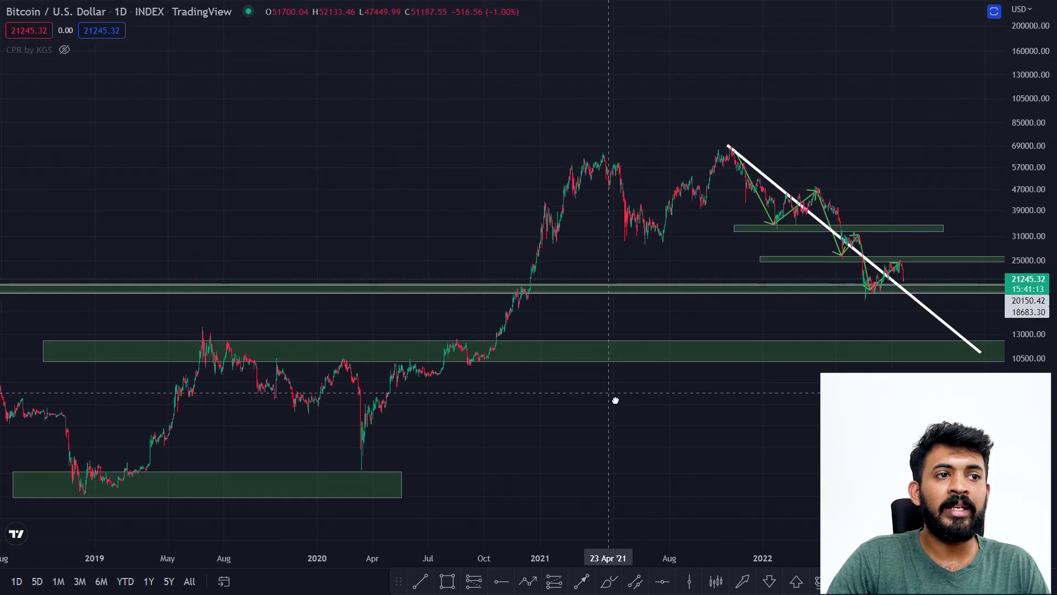
scroll(616, 401, up, 1)
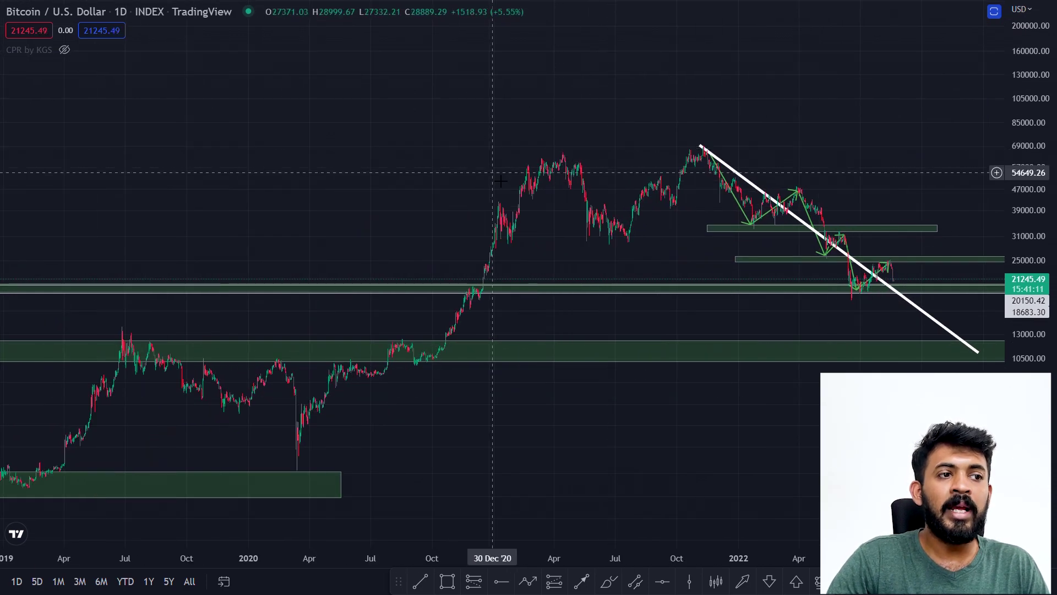
drag(509, 181, 647, 142)
drag(1020, 352, 1017, 259)
drag(517, 389, 567, 357)
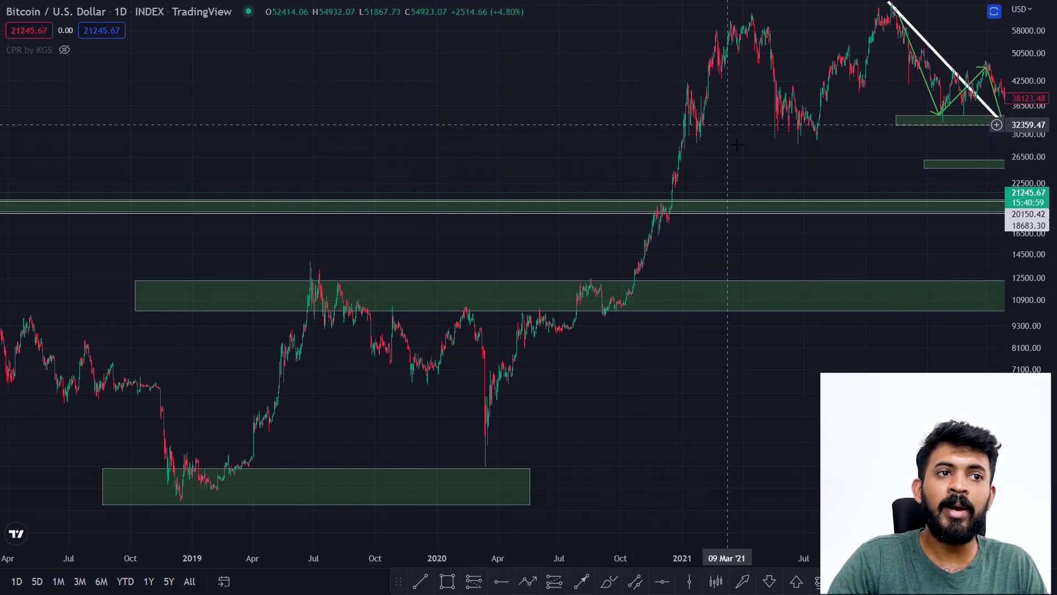
drag(736, 140, 699, 189)
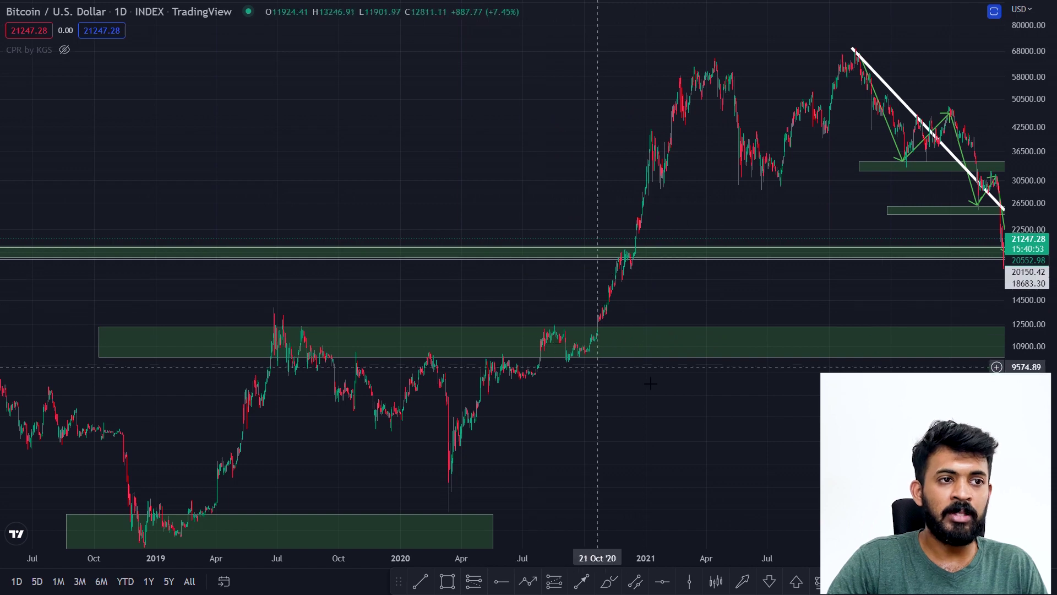
drag(655, 388, 358, 396)
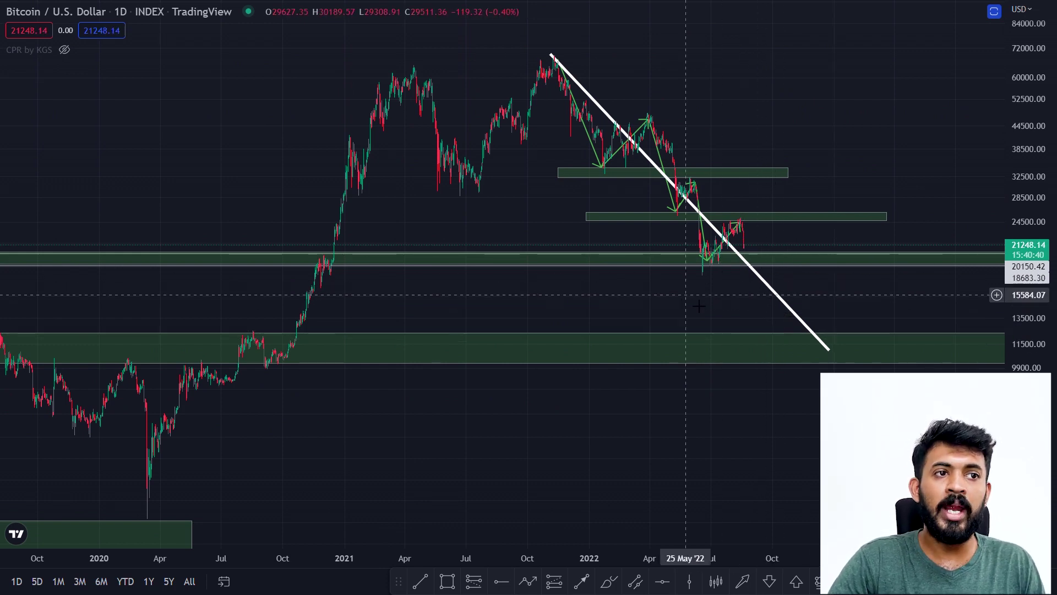
scroll(699, 306, down, 2)
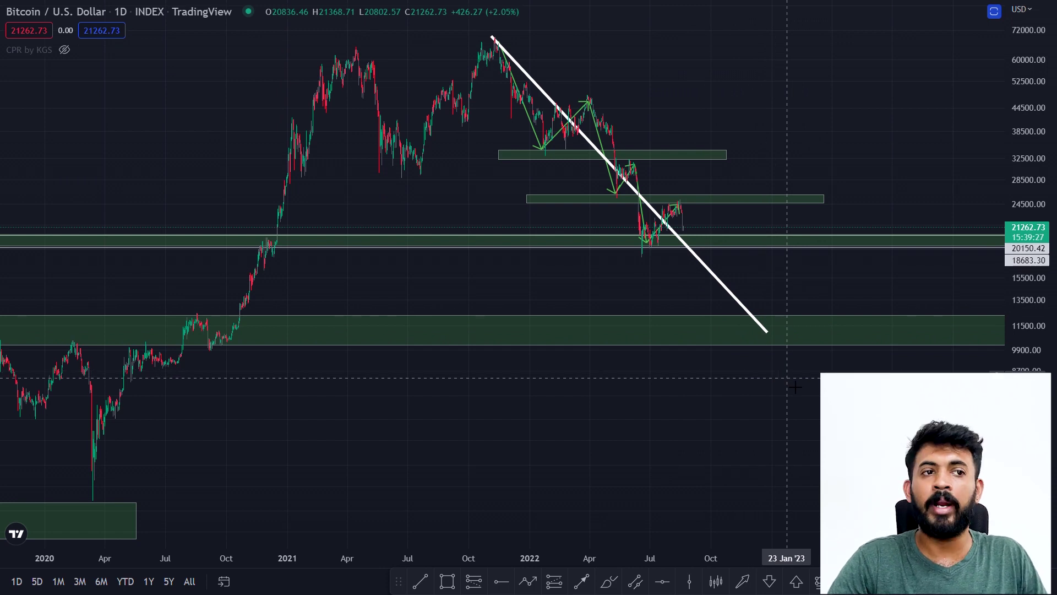
Step: Delete the white trend line descending from the November 2021 peak
click(737, 298)
key(Delete)
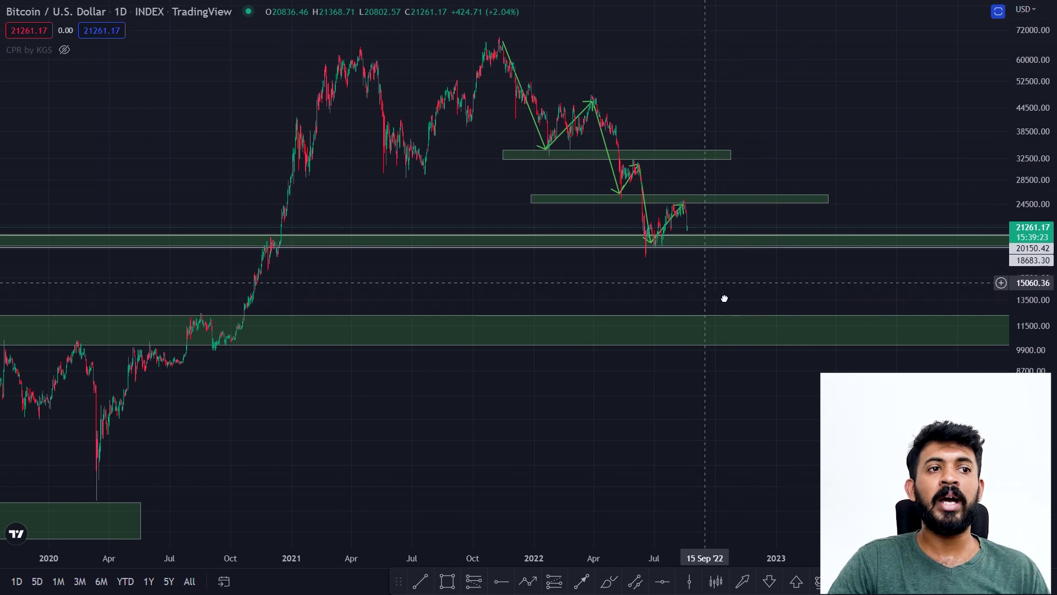
drag(724, 297, 761, 331)
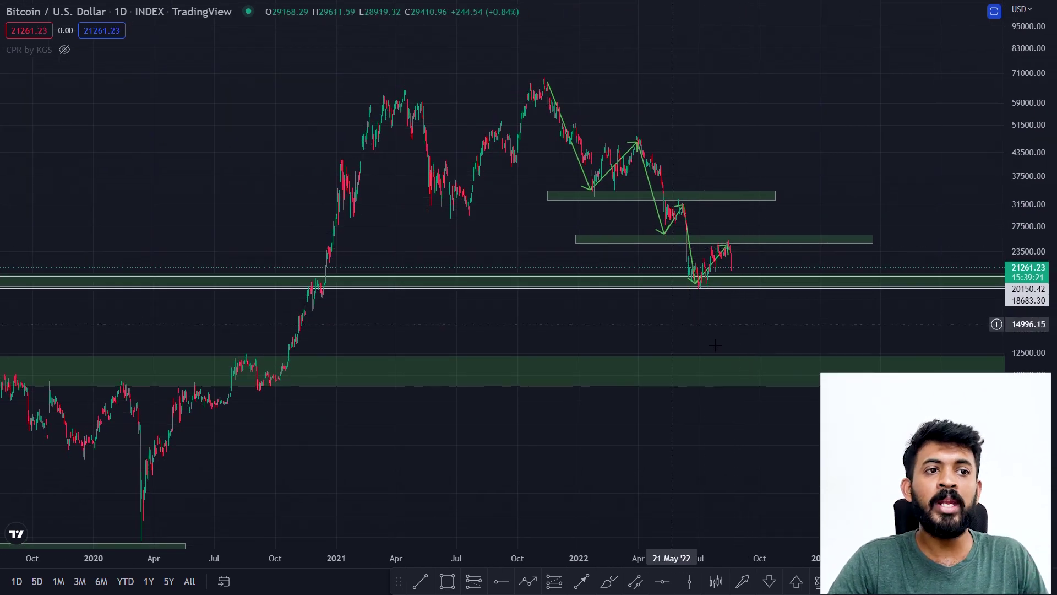
Step: Delete the green arrow that rises from the June 2022 low to the August 2022 high
scroll(745, 348, up, 5)
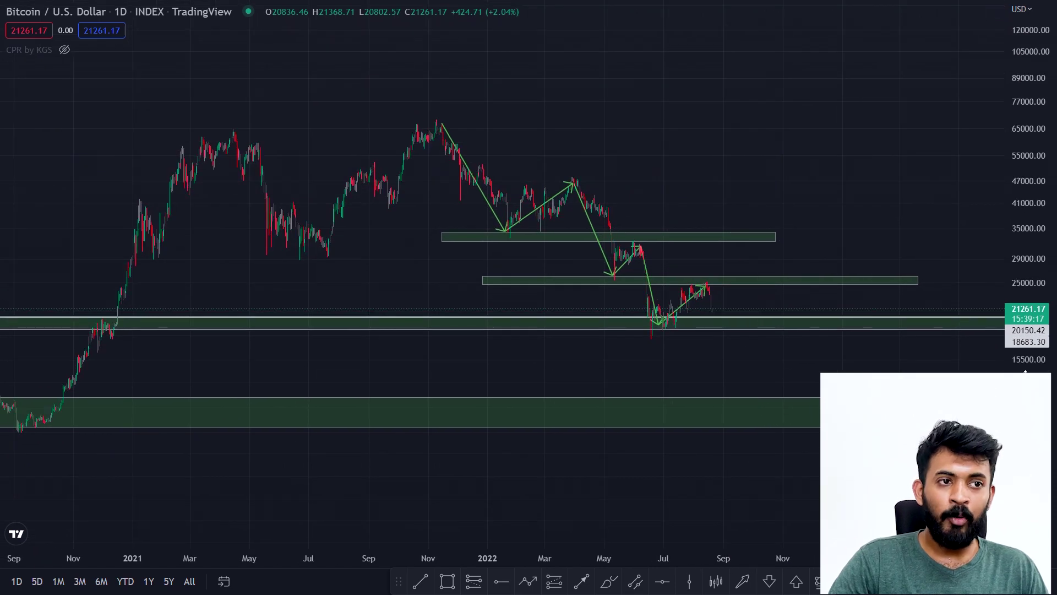
scroll(1026, 372, up, 4)
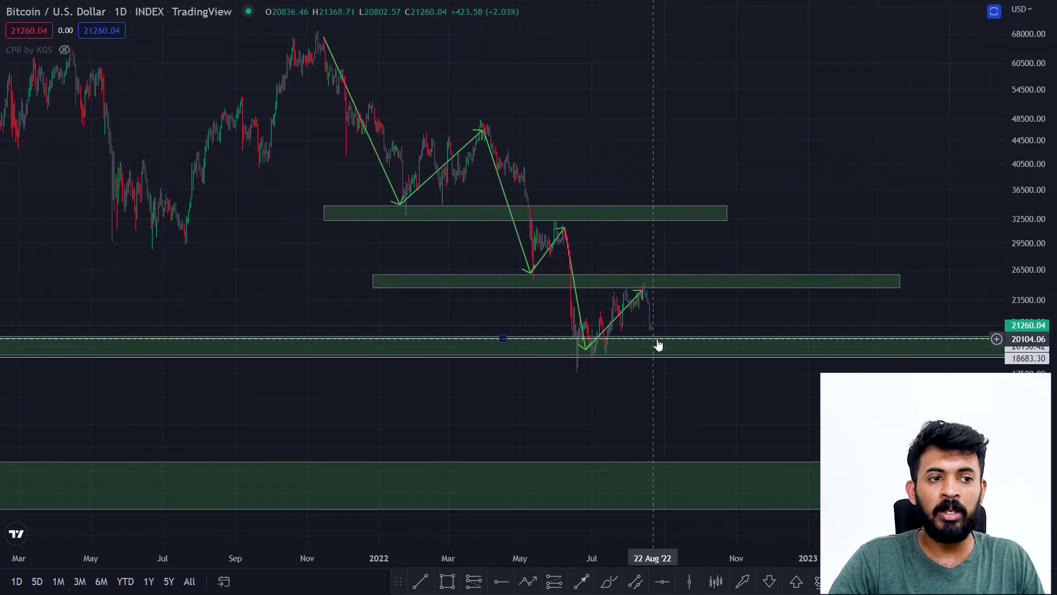
click(601, 347)
key(Delete)
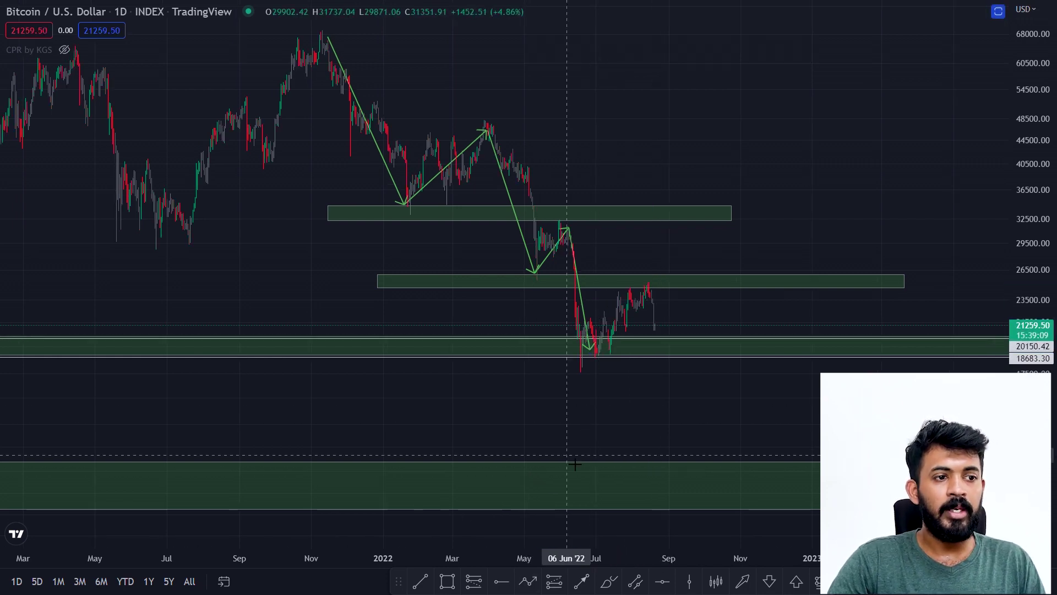
Step: Draw connected green arrows from the June 2022 low to the August high, down to about 19,200 in early September, and up to about 27,700
click(581, 580)
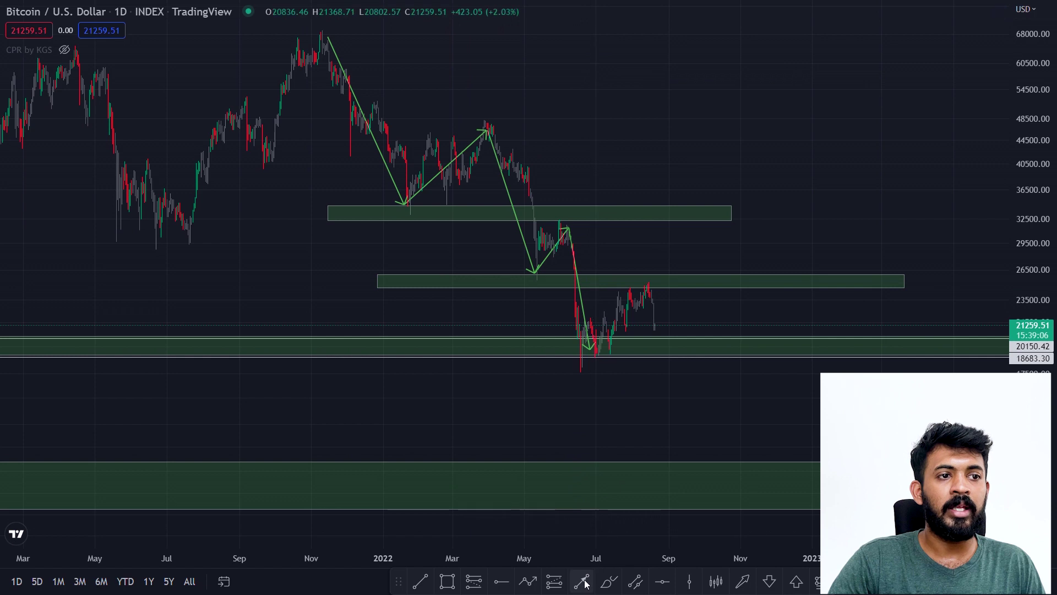
click(588, 351)
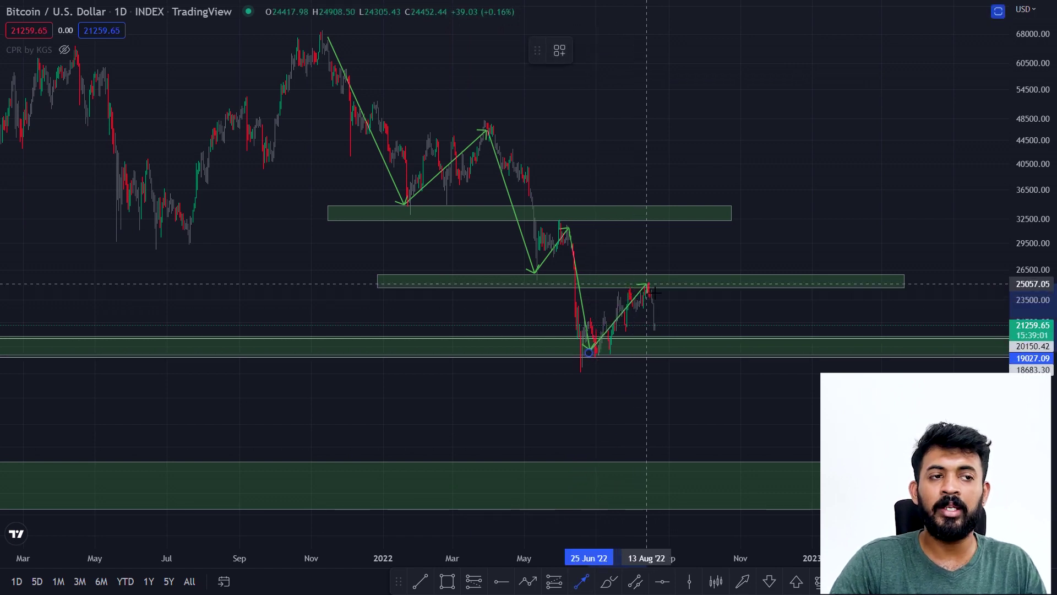
click(646, 283)
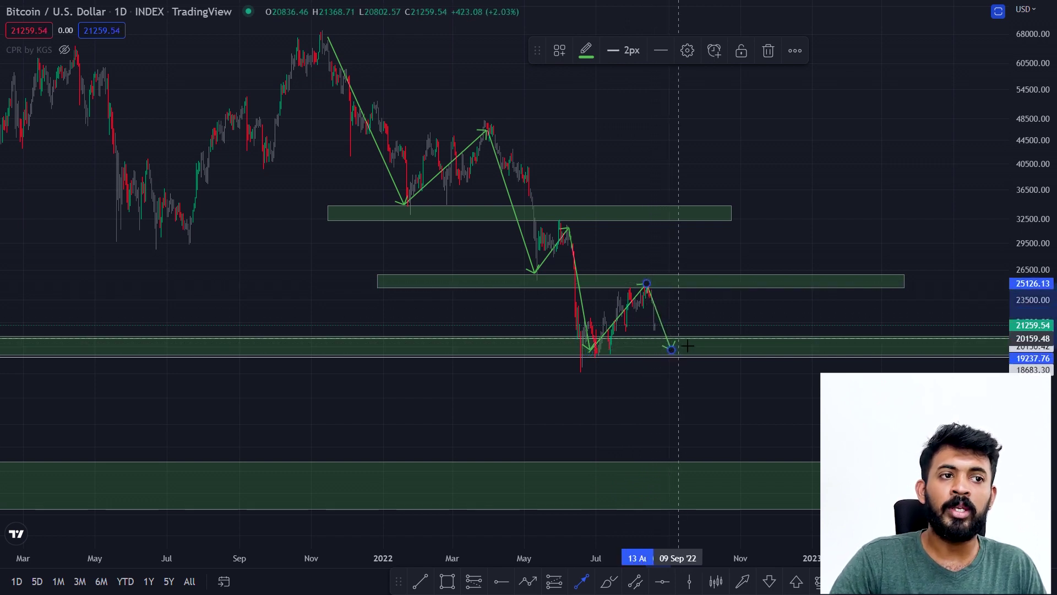
click(674, 355)
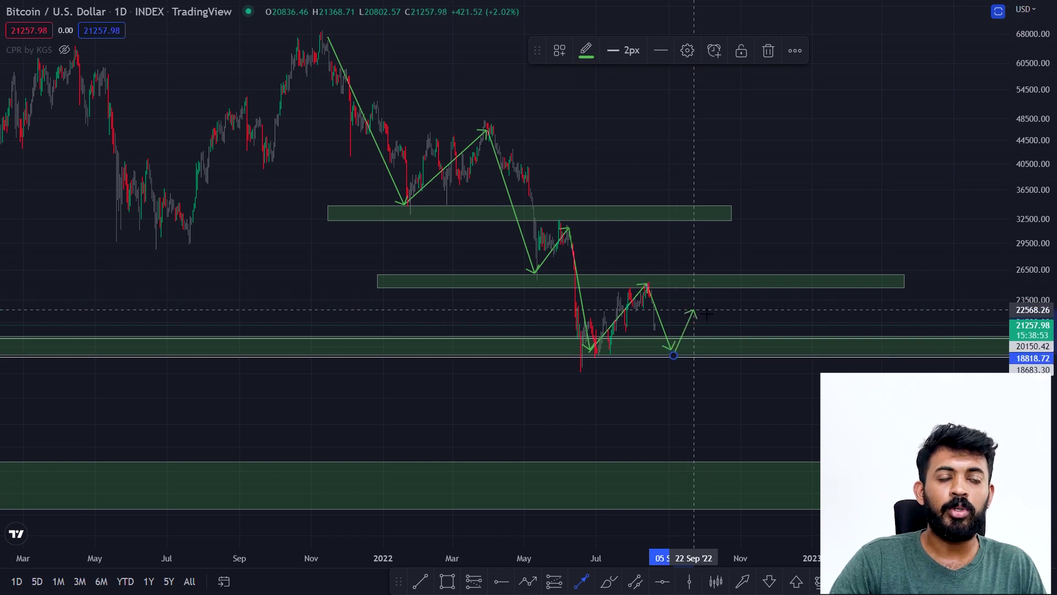
click(720, 258)
key(Escape)
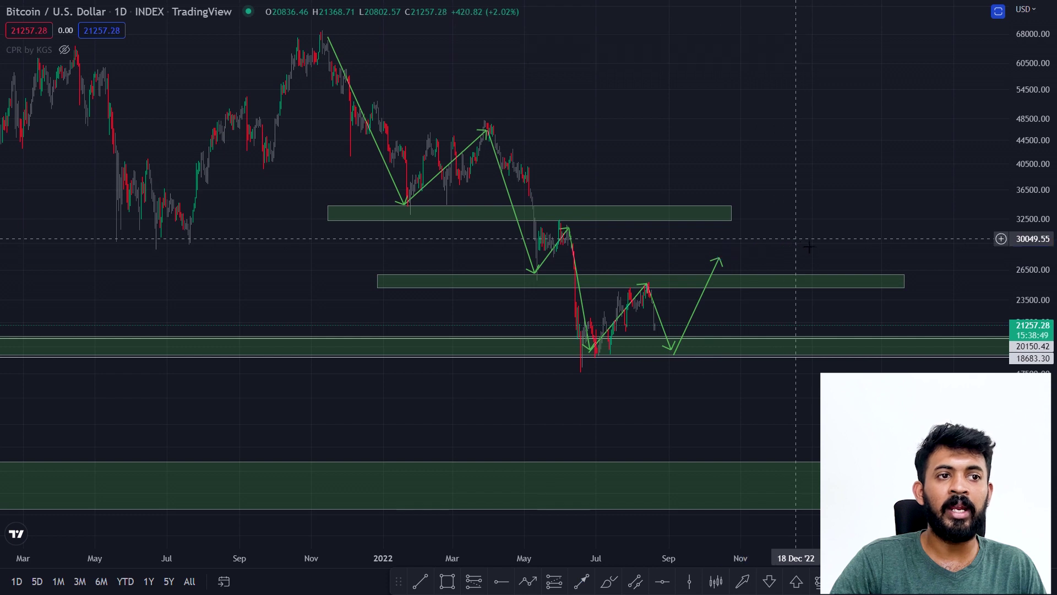
Step: Examine the projected drop and rebound against the support zone near 20,000 and the resistance zones near 25,000 and 33,000
drag(1038, 207, 1036, 265)
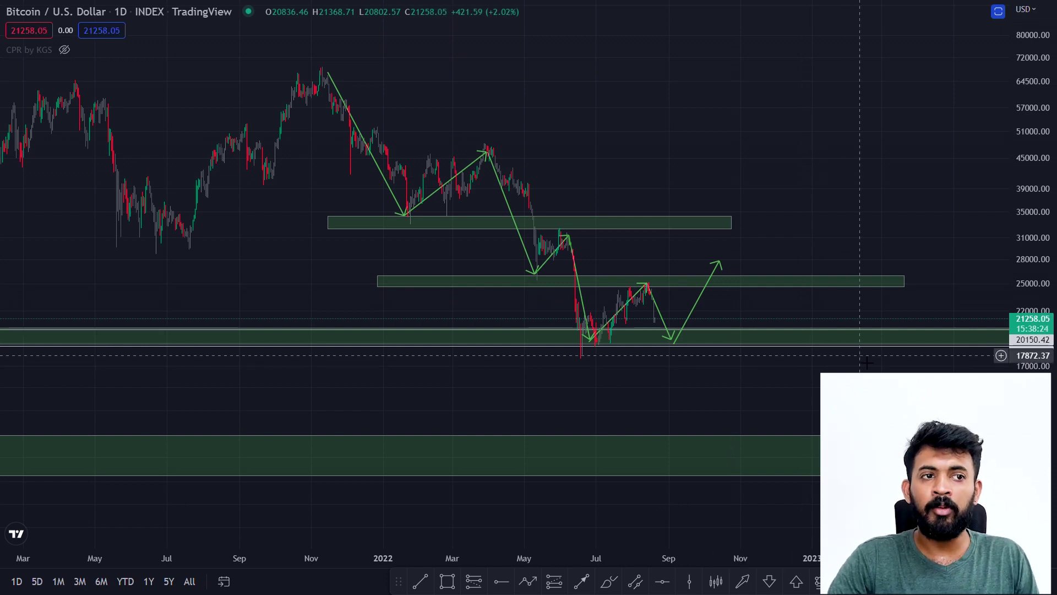
drag(1044, 359, 1037, 223)
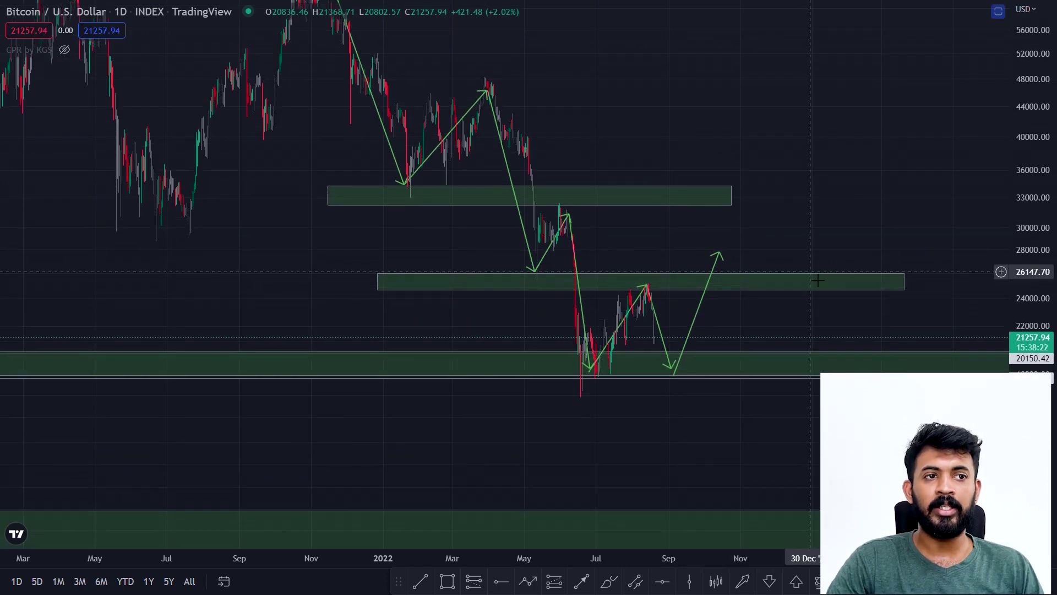
scroll(813, 273, up, 4)
drag(684, 330, 785, 336)
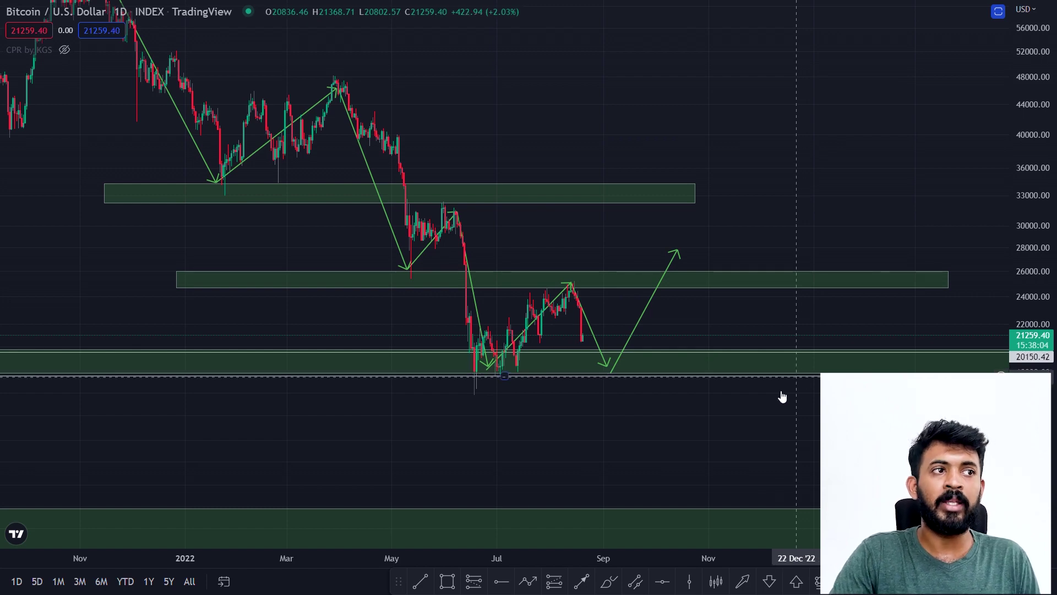
Step: Examine the decline since the November 2021 peak together with the projected drop and rebound on the daily INDEX chart
drag(760, 425, 775, 413)
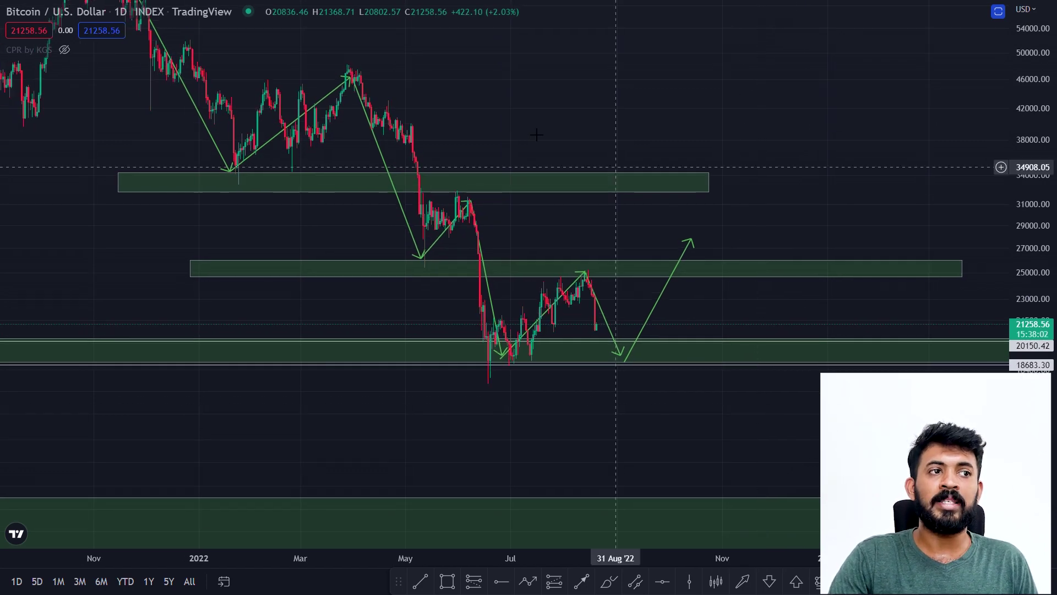
drag(896, 143, 927, 197)
drag(1040, 175, 1038, 226)
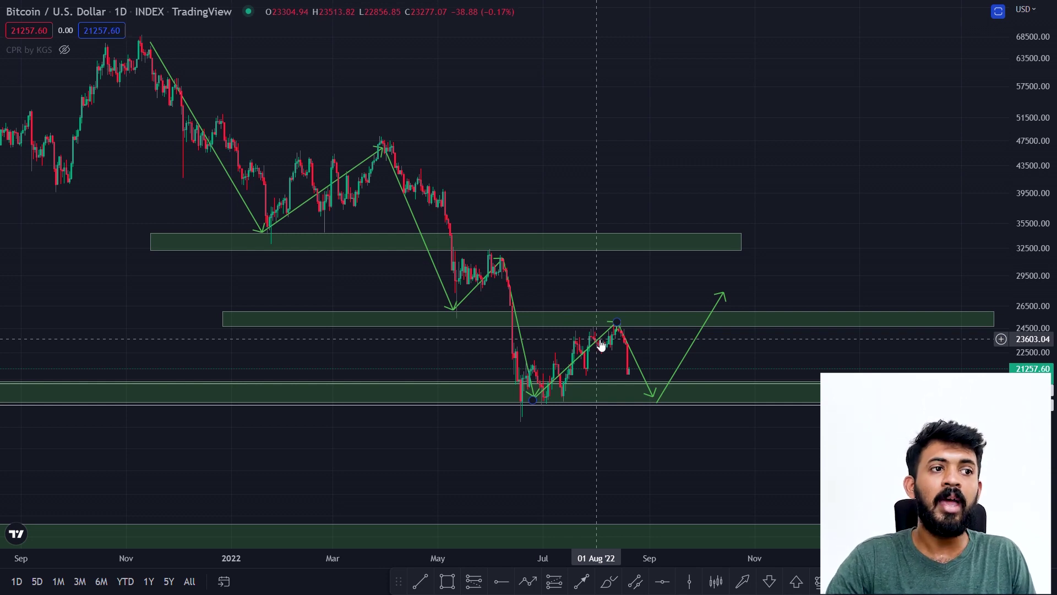
scroll(601, 344, down, 3)
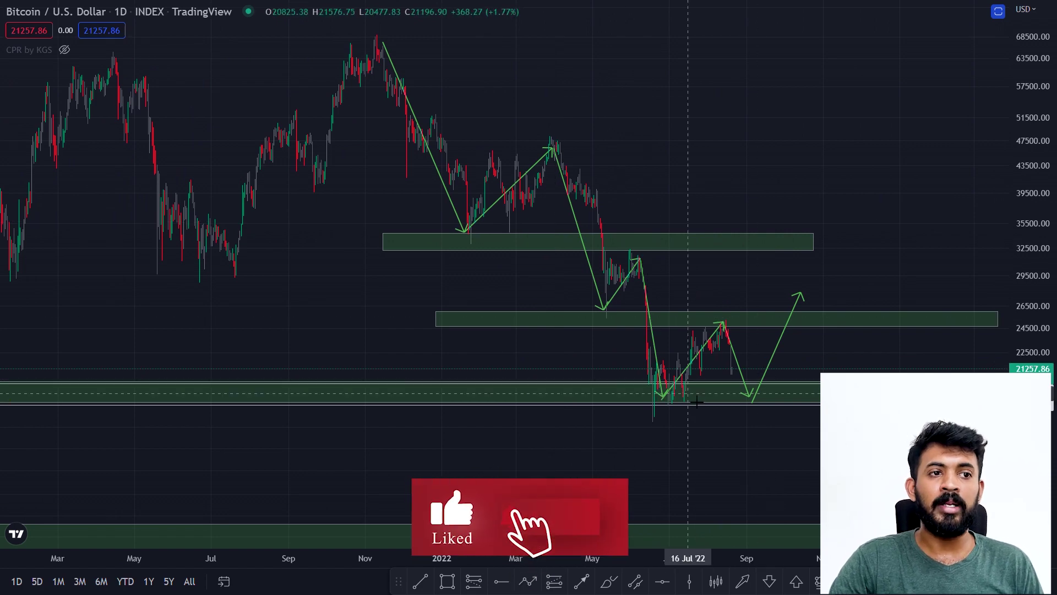
drag(727, 444, 680, 398)
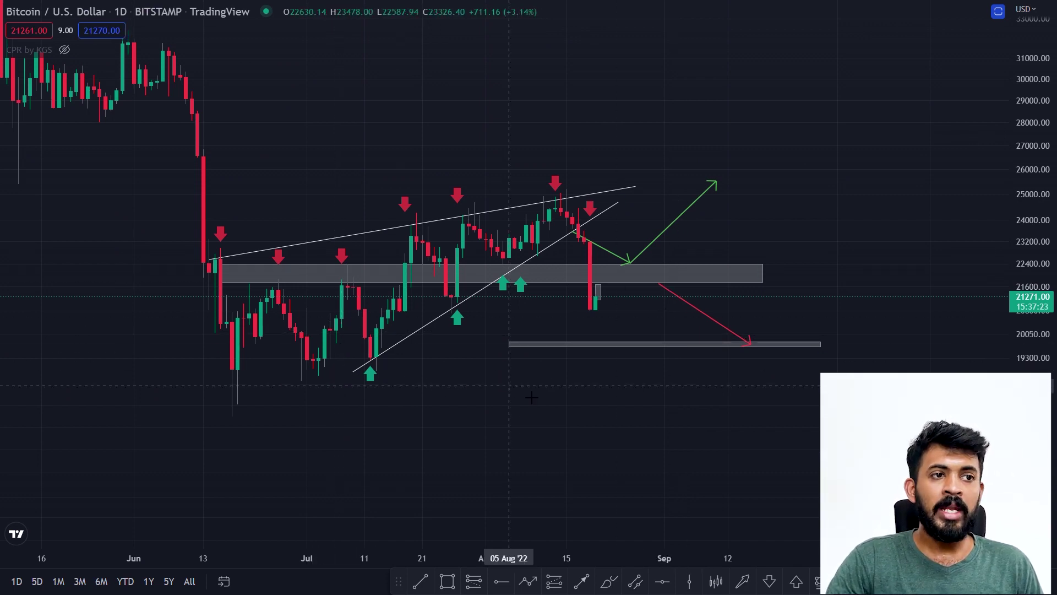
Step: On the BITSTAMP daily chart, draw a thick white line across the wedge's opening in June–July and move it to the mid-August breakdown point
click(550, 274)
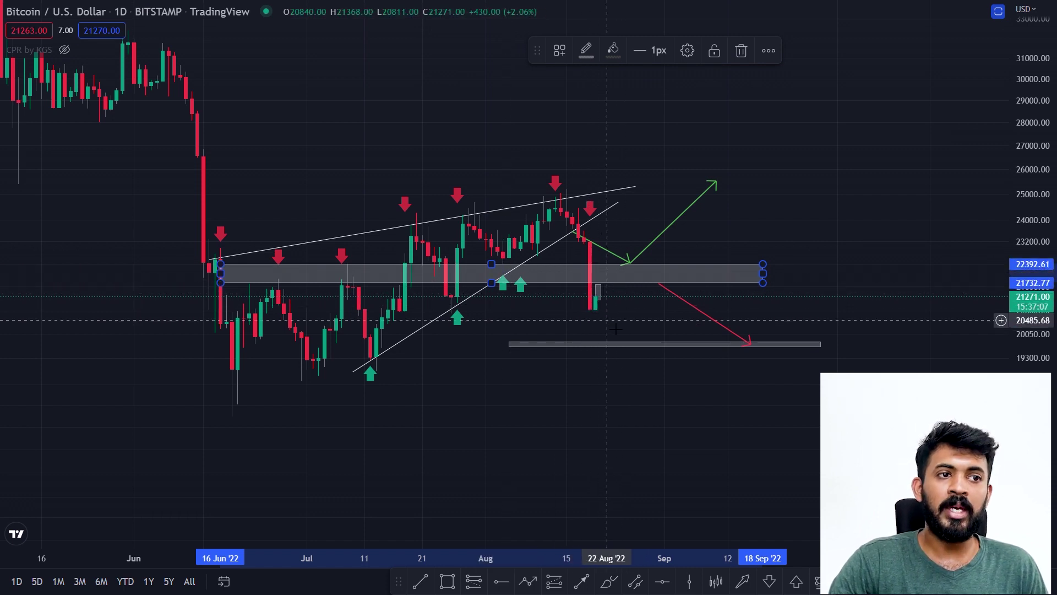
drag(1048, 424, 1048, 312)
click(705, 377)
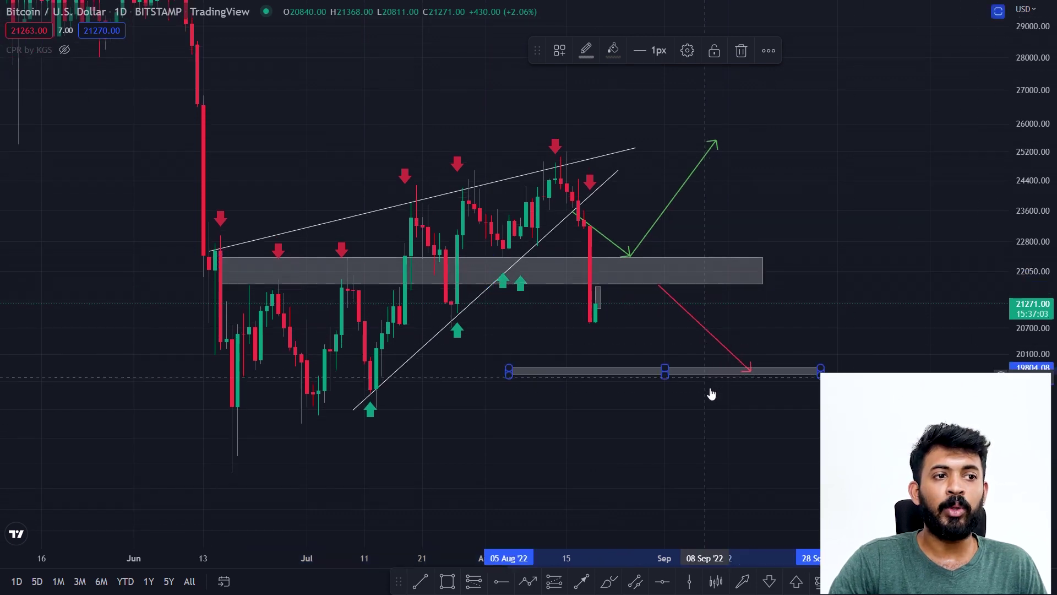
click(422, 580)
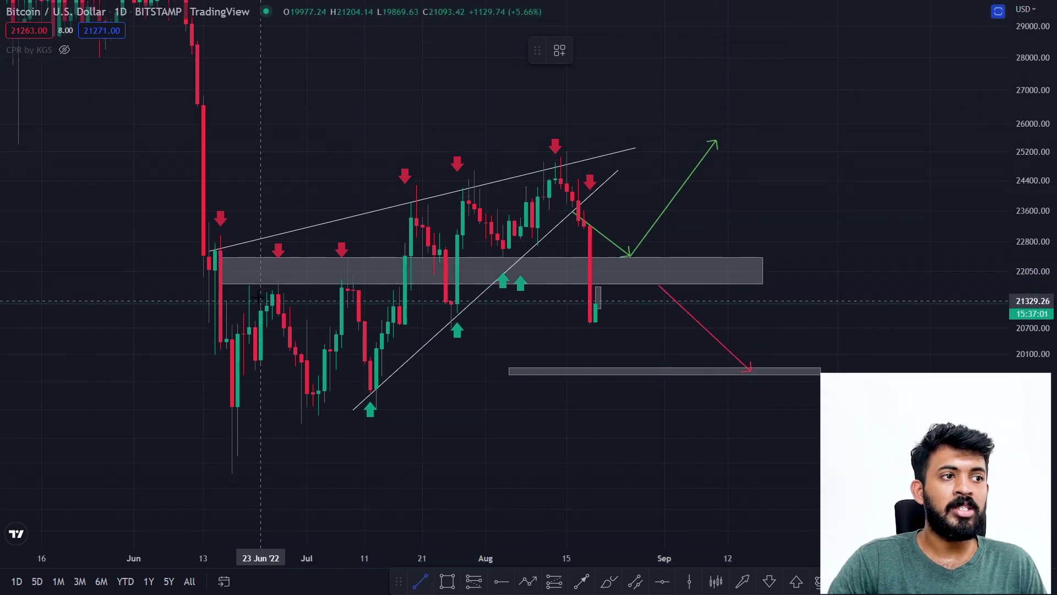
click(217, 252)
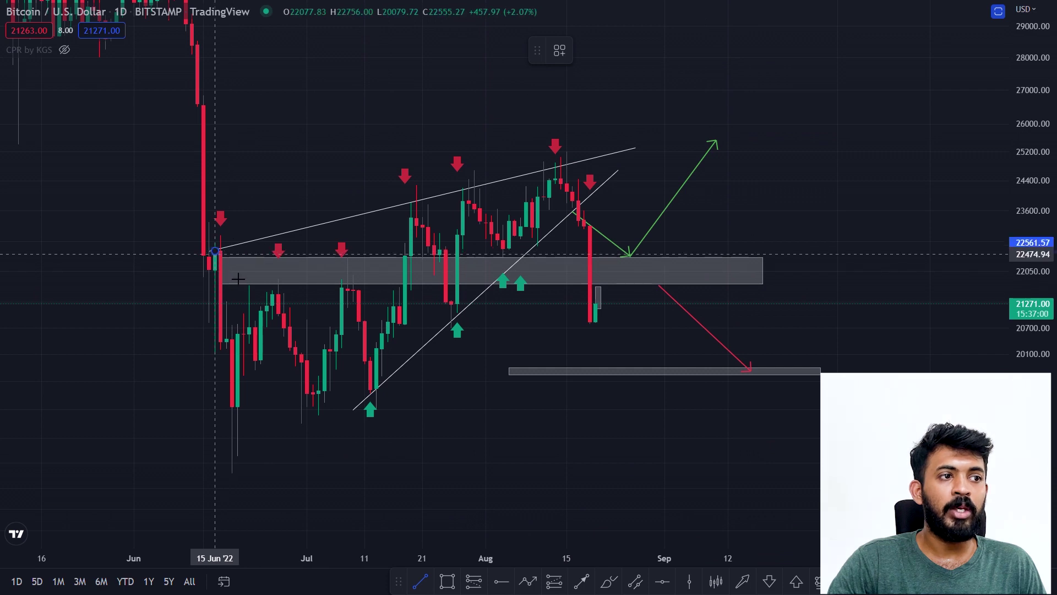
click(353, 407)
drag(285, 329, 650, 300)
click(844, 284)
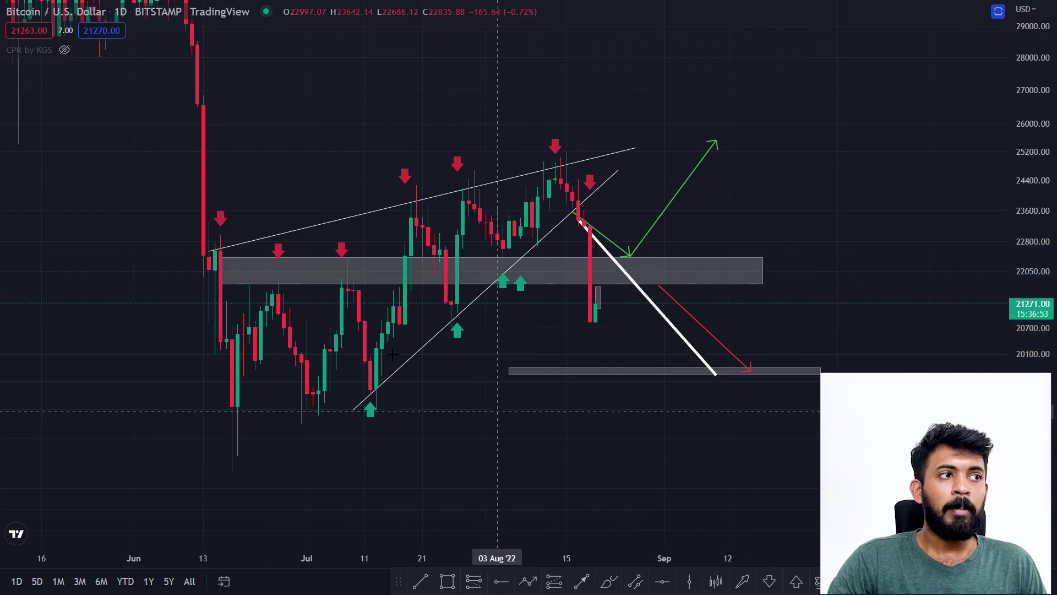
Step: Show the CPR by KGS indicator on the BITSTAMP daily chart and compare its levels with the projected drop
click(65, 50)
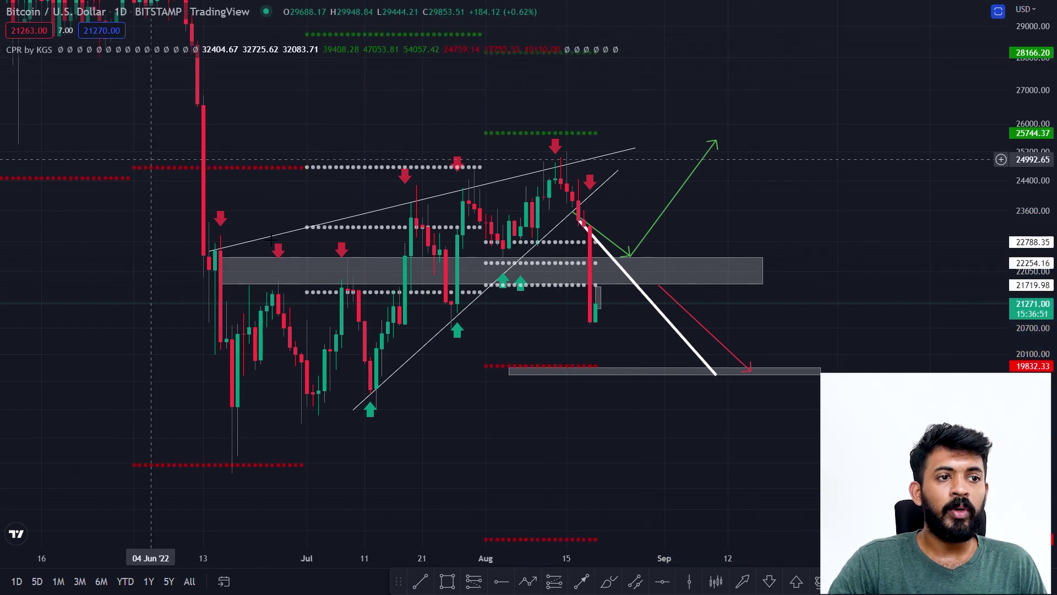
drag(623, 409, 771, 427)
scroll(771, 427, up, 3)
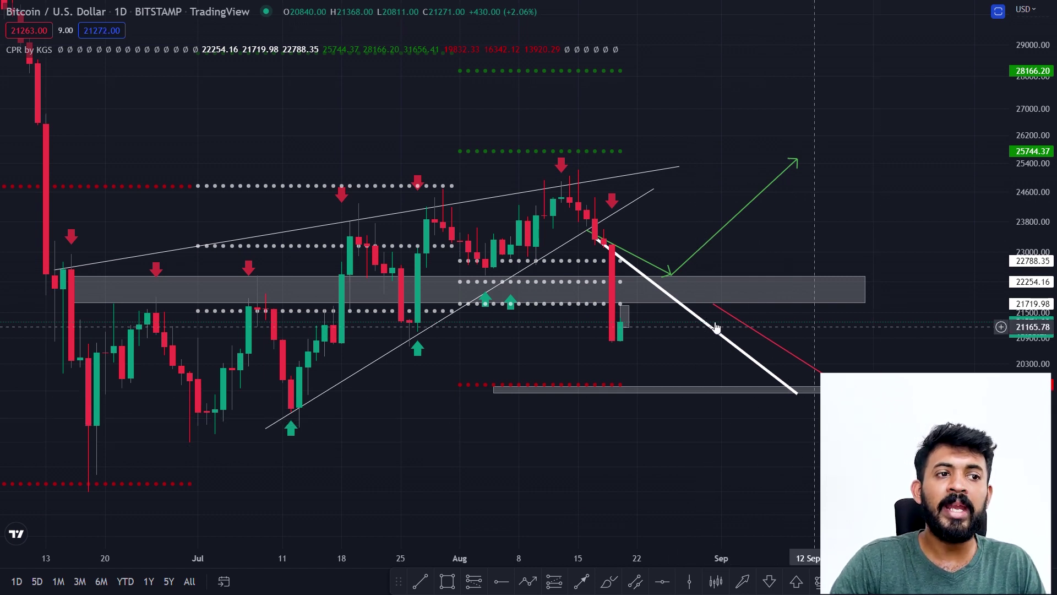
drag(1031, 452, 1032, 386)
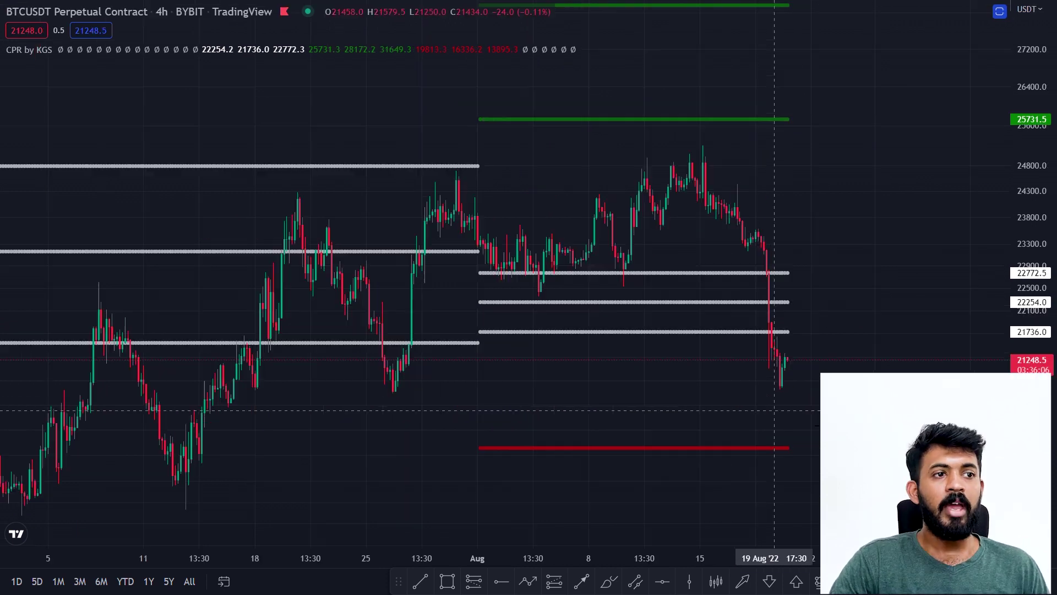
Step: On the BYBIT BTCUSDT 4h chart, draw connected green arrows from about 23,125 down to 20,865, up to about 21,700, and down to the red CPR line
drag(872, 408, 766, 384)
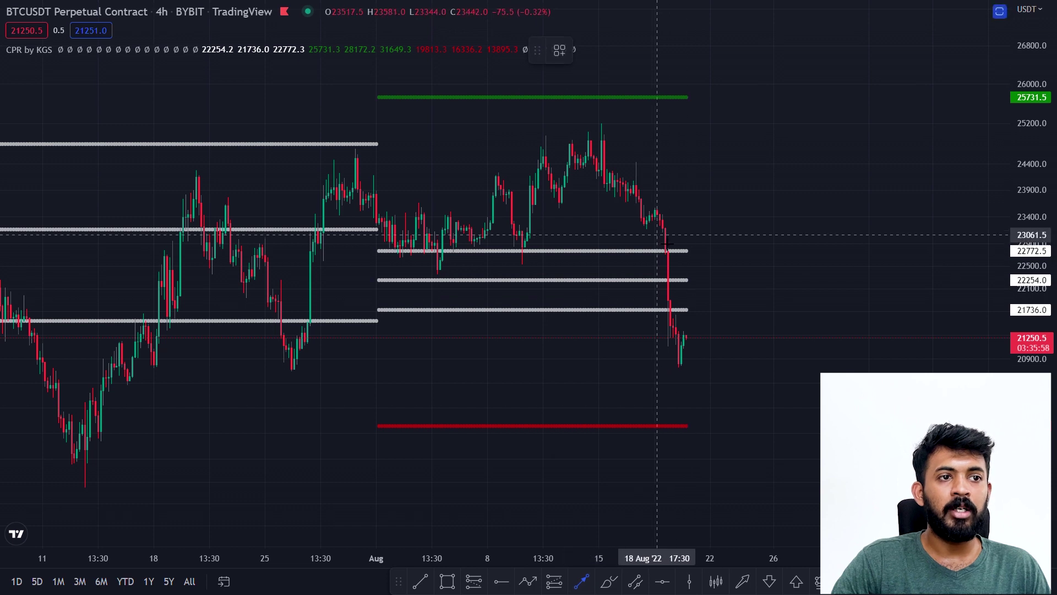
drag(663, 231, 689, 358)
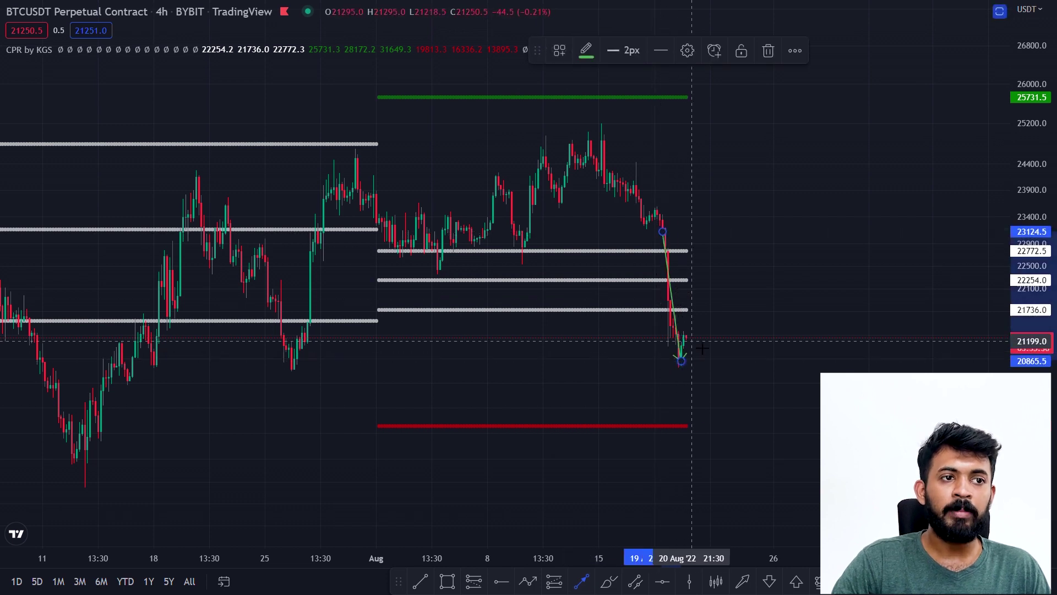
click(681, 359)
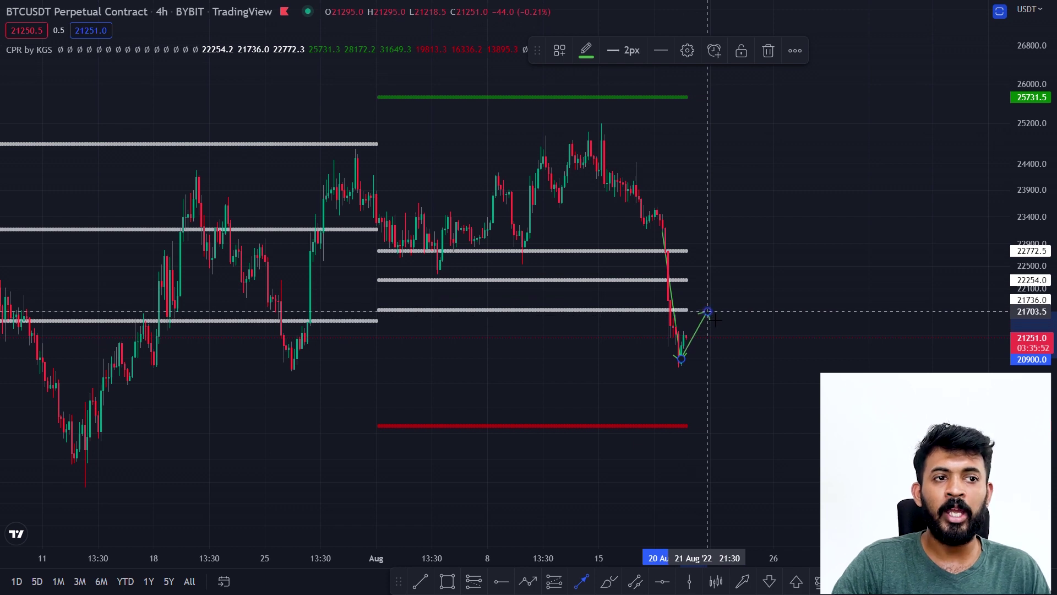
drag(708, 313, 755, 424)
click(755, 424)
click(803, 344)
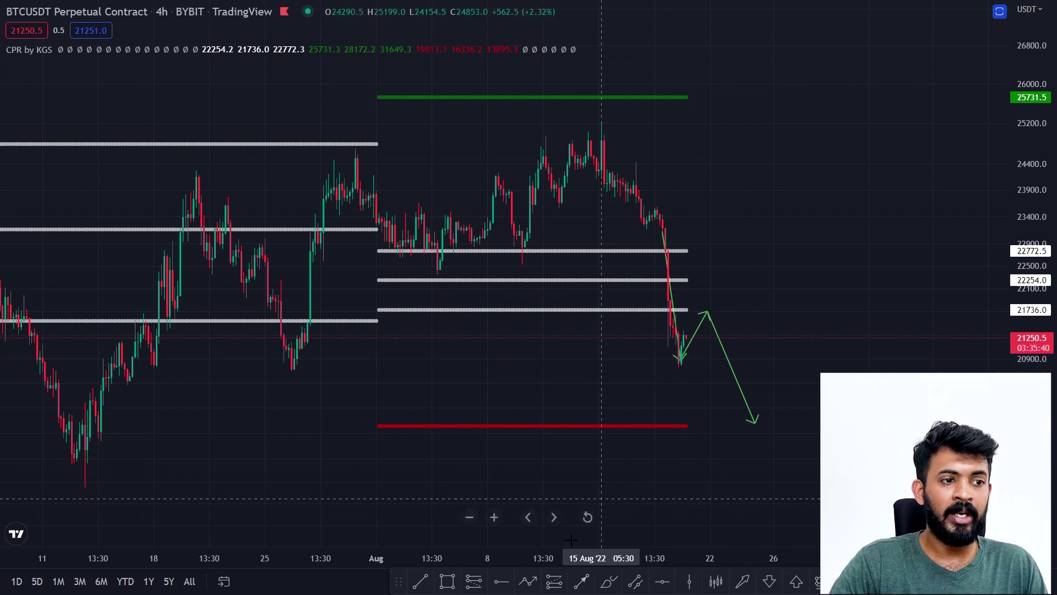
Step: Draw a green support zone between about 21,095 and 20,695 from 25 July past the latest candles, and extend its start back to mid-July
click(446, 583)
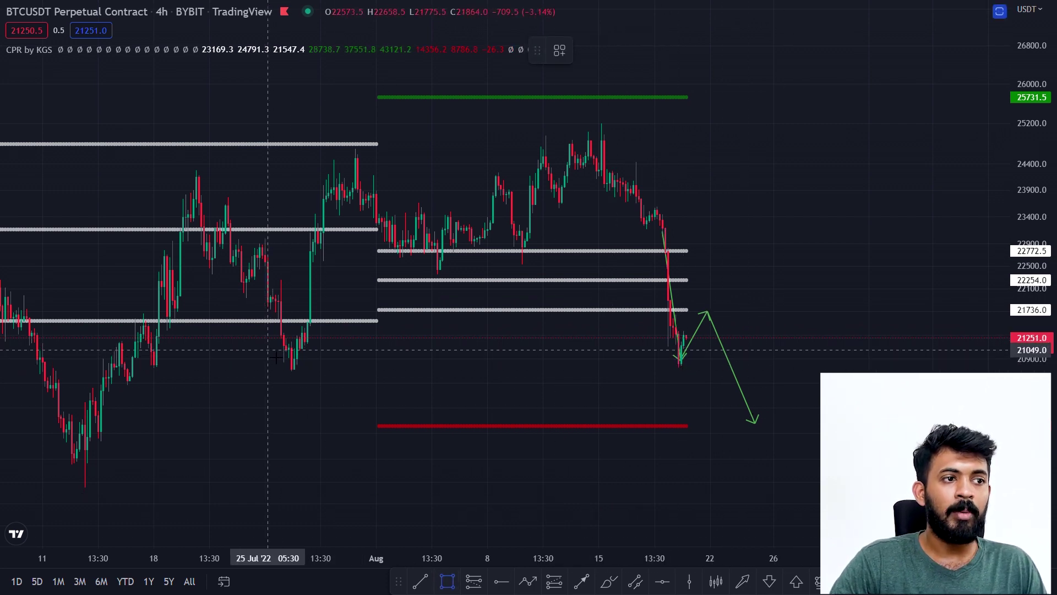
mouse_move(270, 347)
mouse_down()
mouse_move(429, 375)
mouse_move(826, 371)
mouse_up()
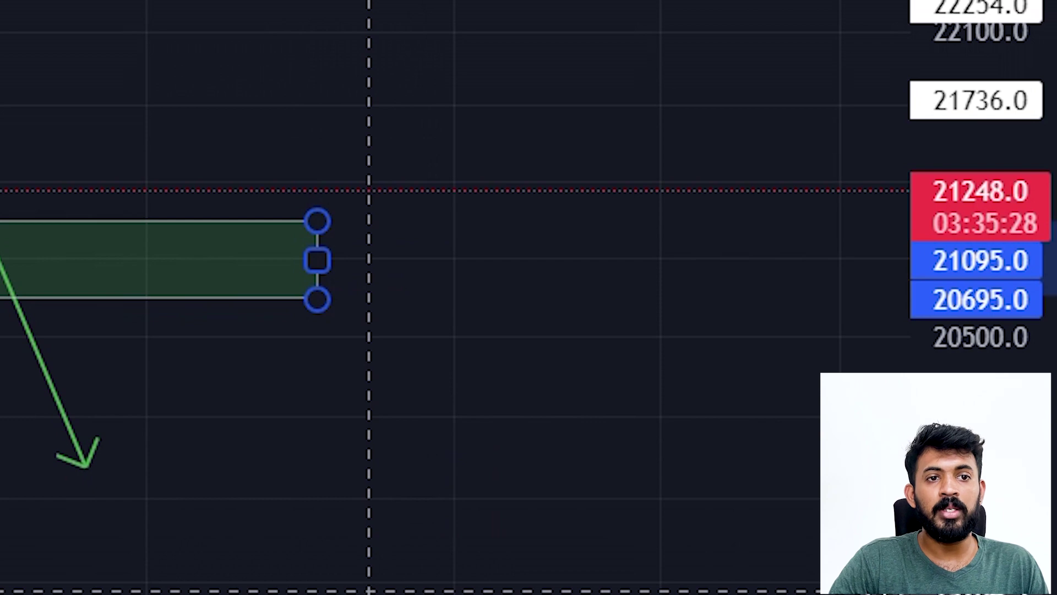
right_click(246, 77)
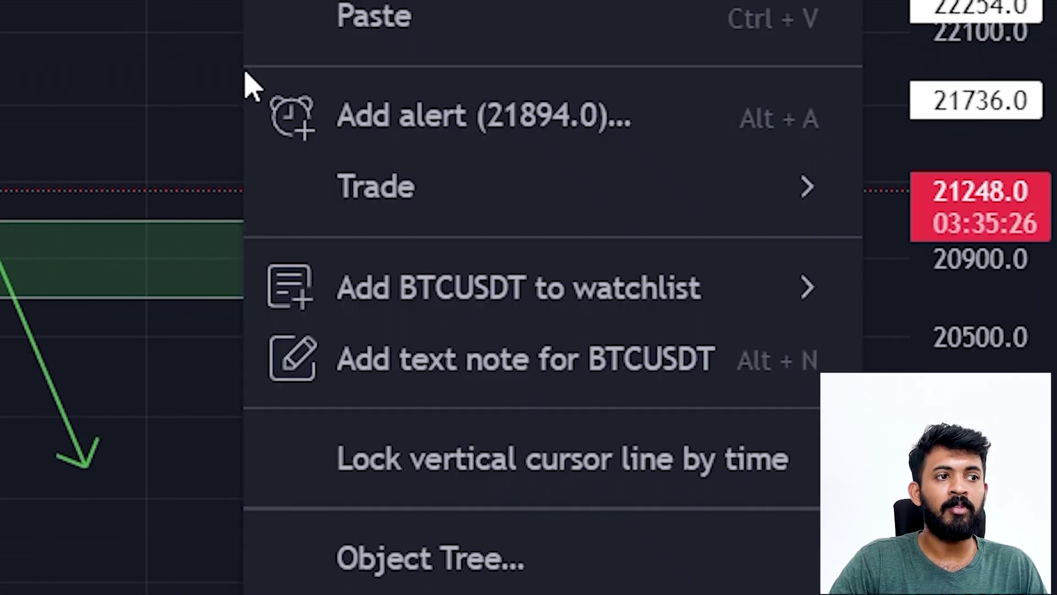
click(388, 366)
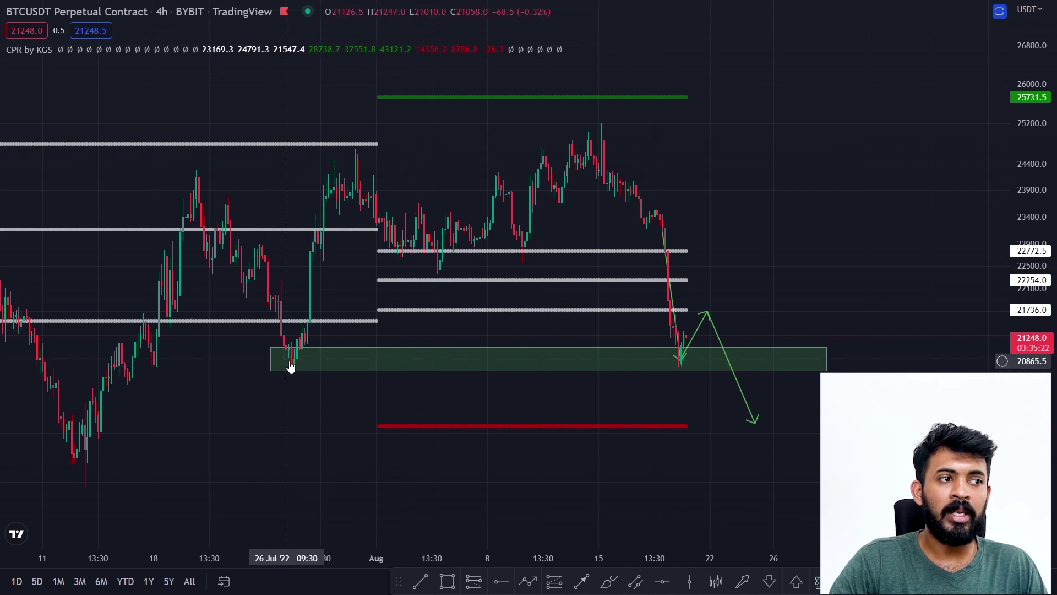
click(271, 359)
drag(271, 359, 114, 353)
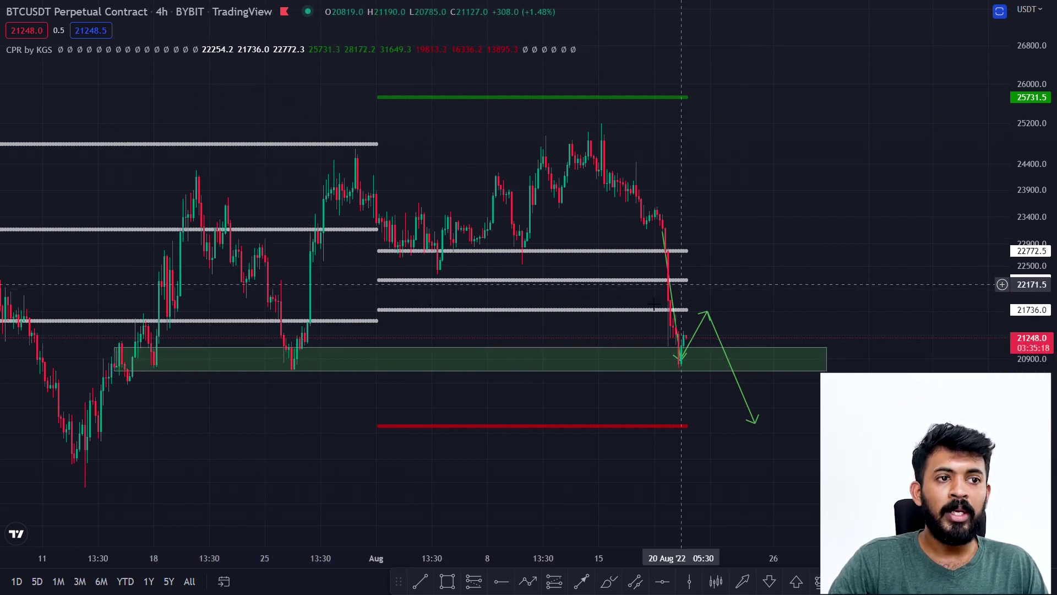
click(680, 354)
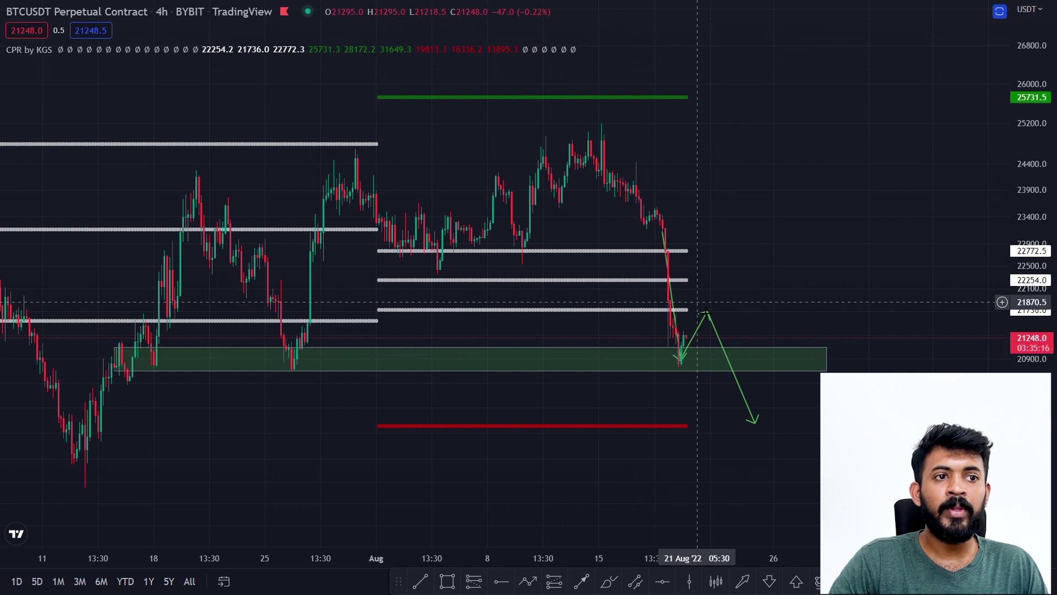
click(708, 324)
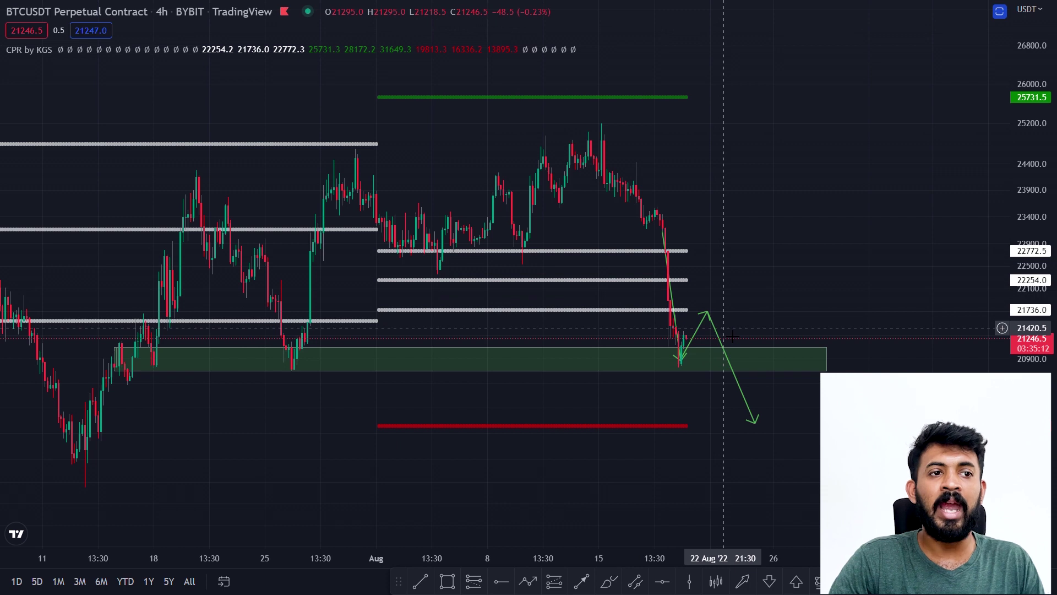